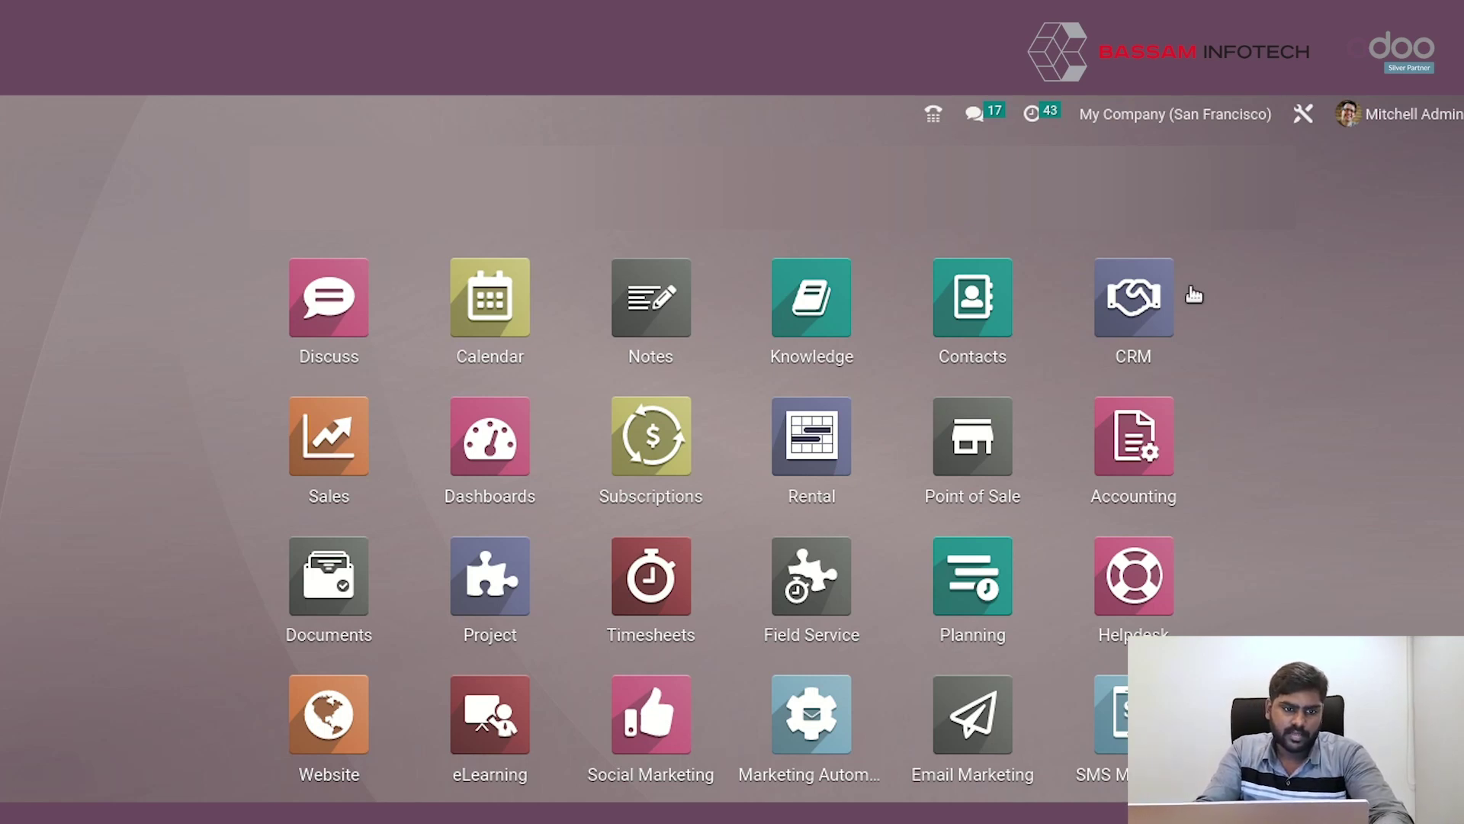
# Launch the CRM app from the Odoo home screen to reach the Pipeline board
pyautogui.click(1144, 299)
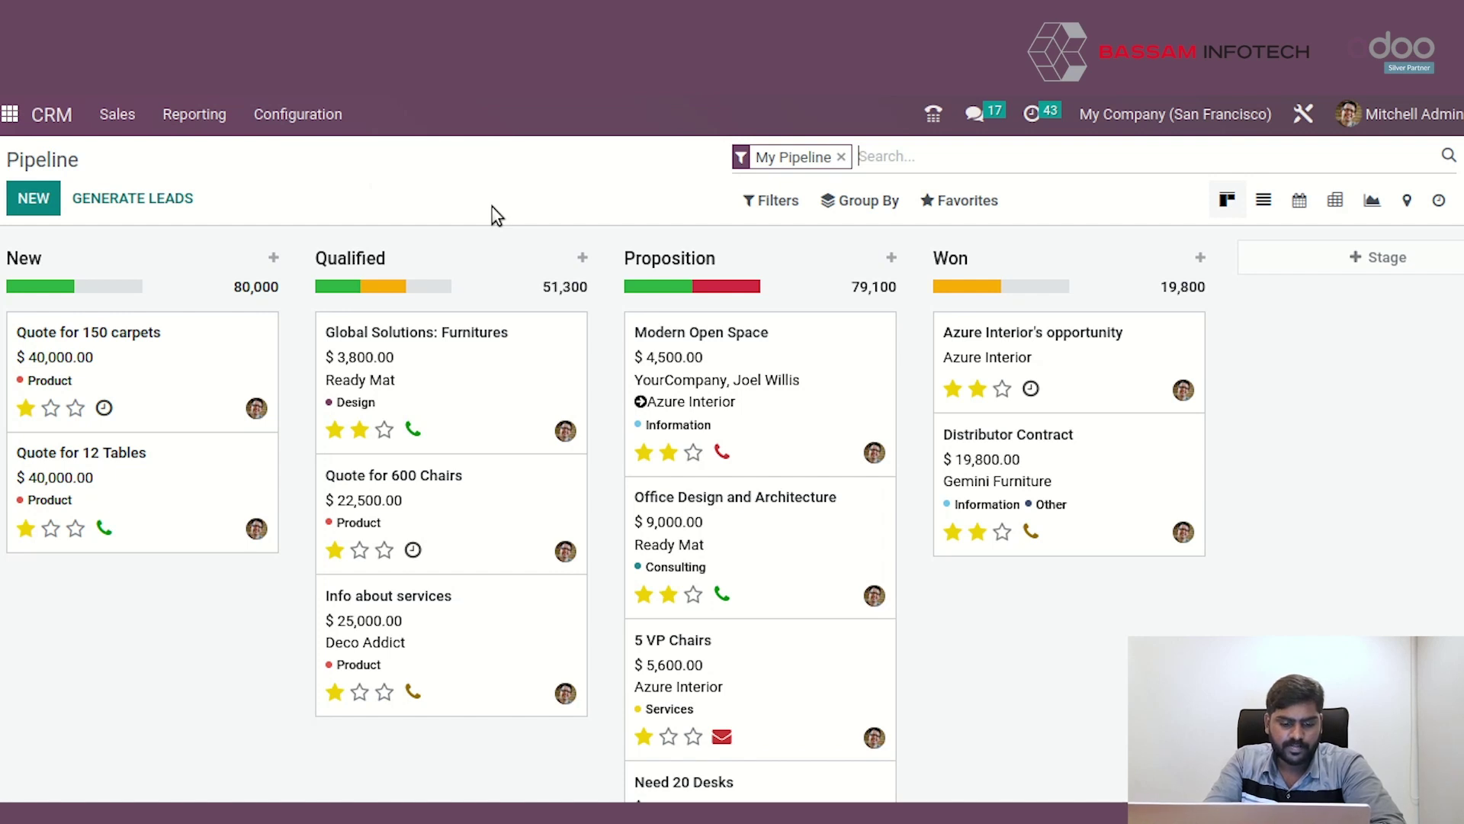
# Swap the My Pipeline filter for the Unassigned filter
pyautogui.click(775, 201)
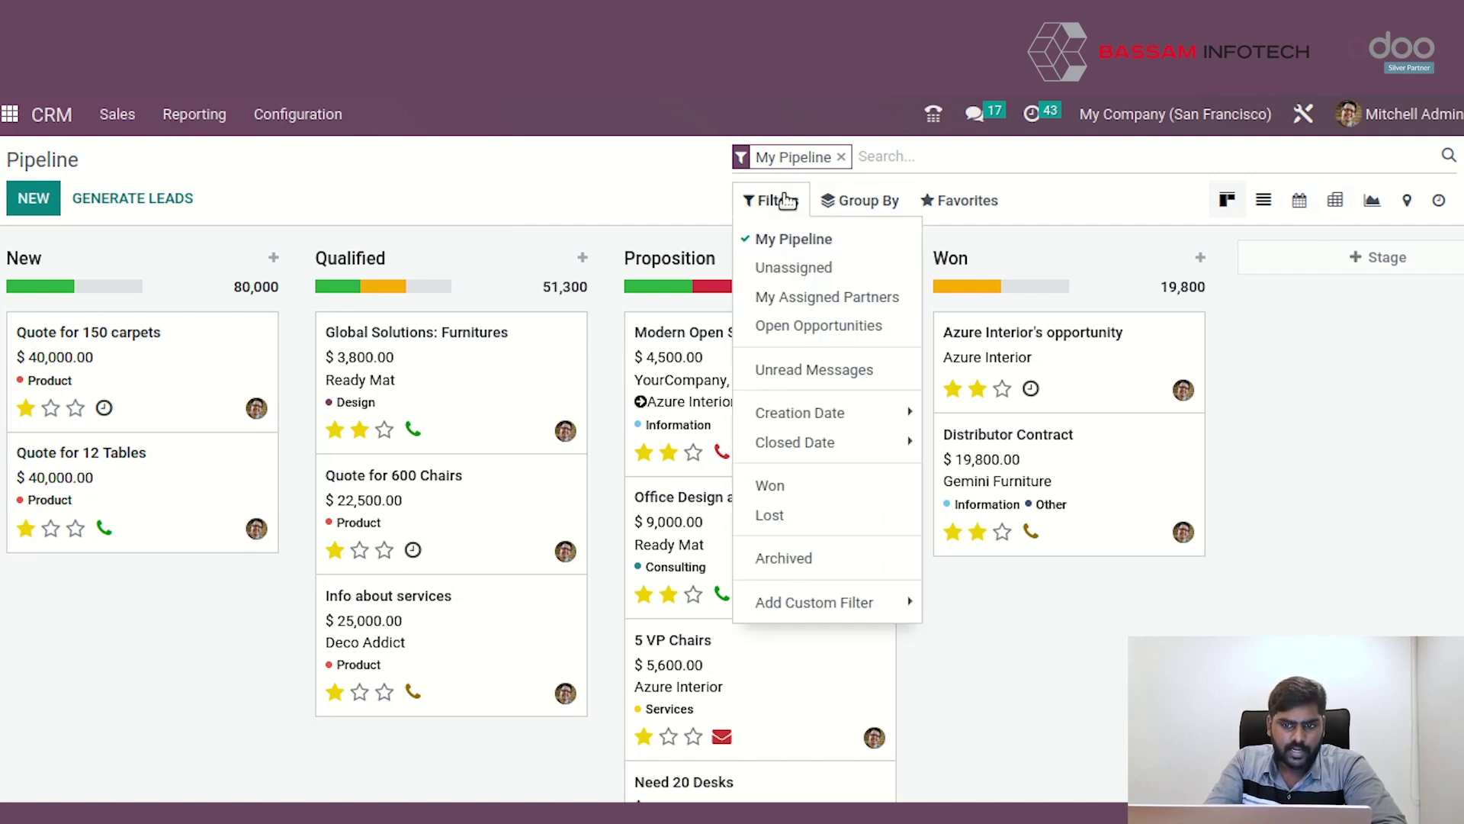
pyautogui.click(785, 201)
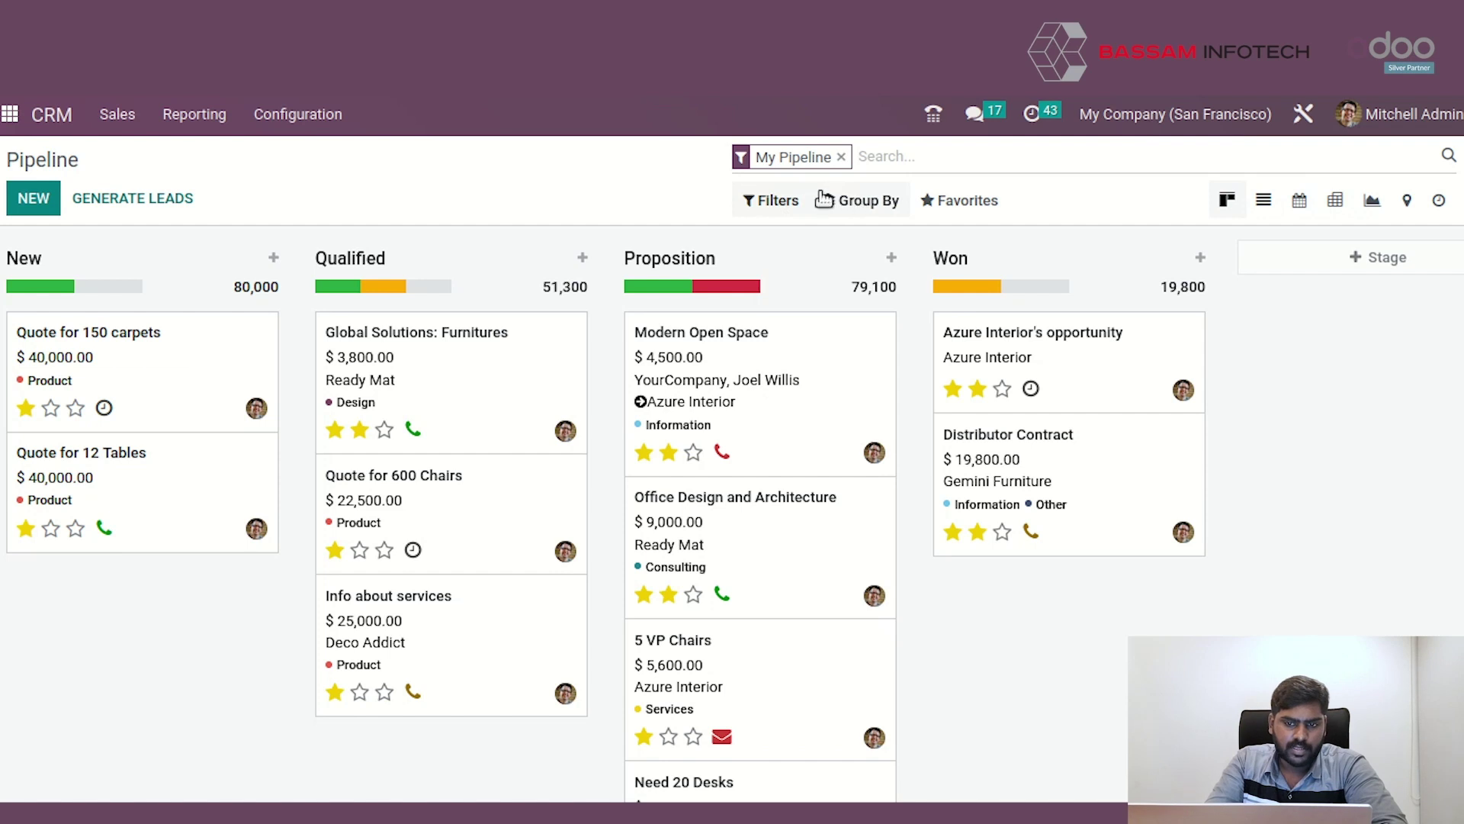
pyautogui.click(782, 192)
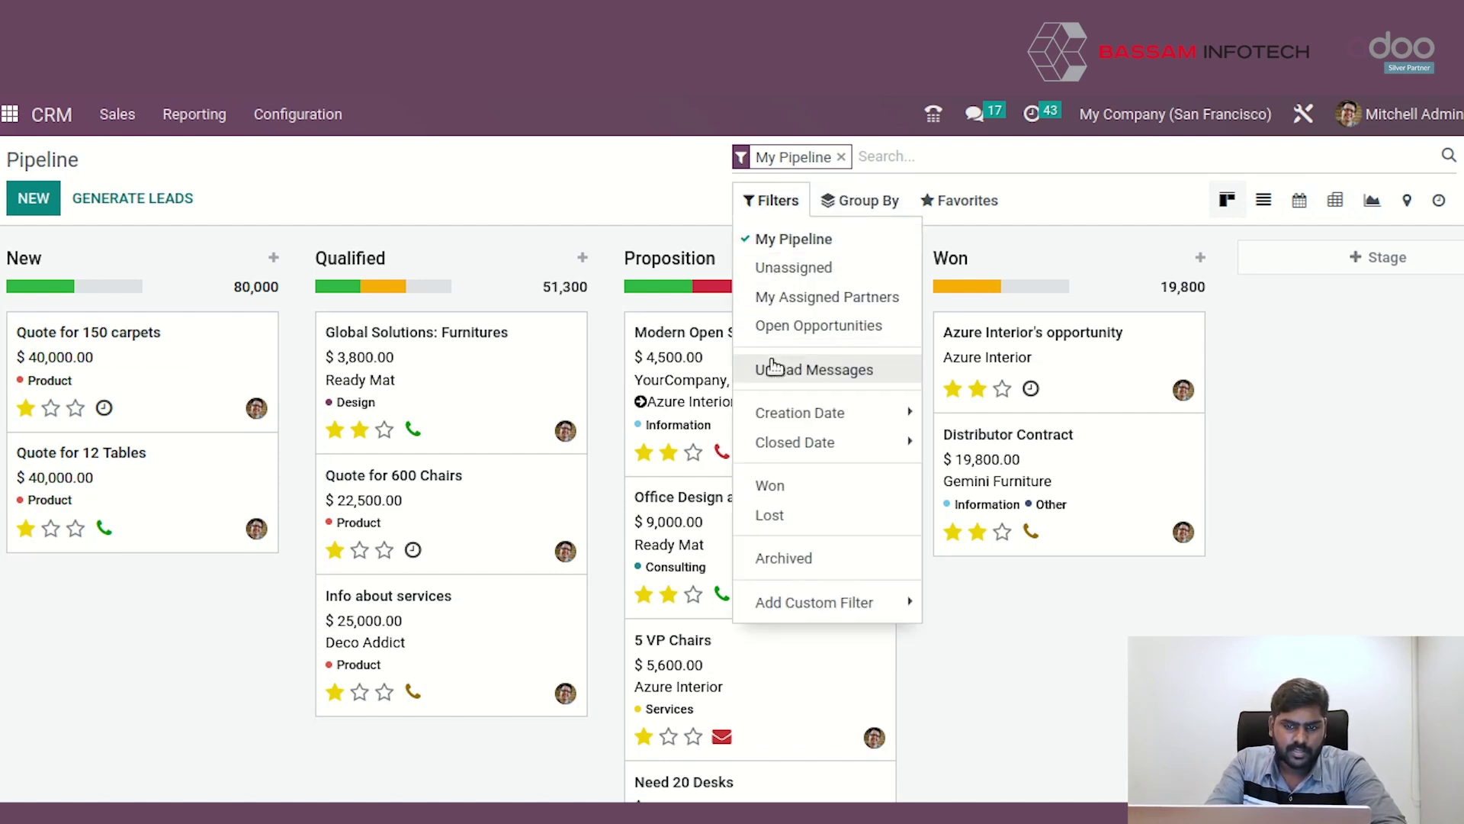
pyautogui.click(788, 238)
pyautogui.click(789, 266)
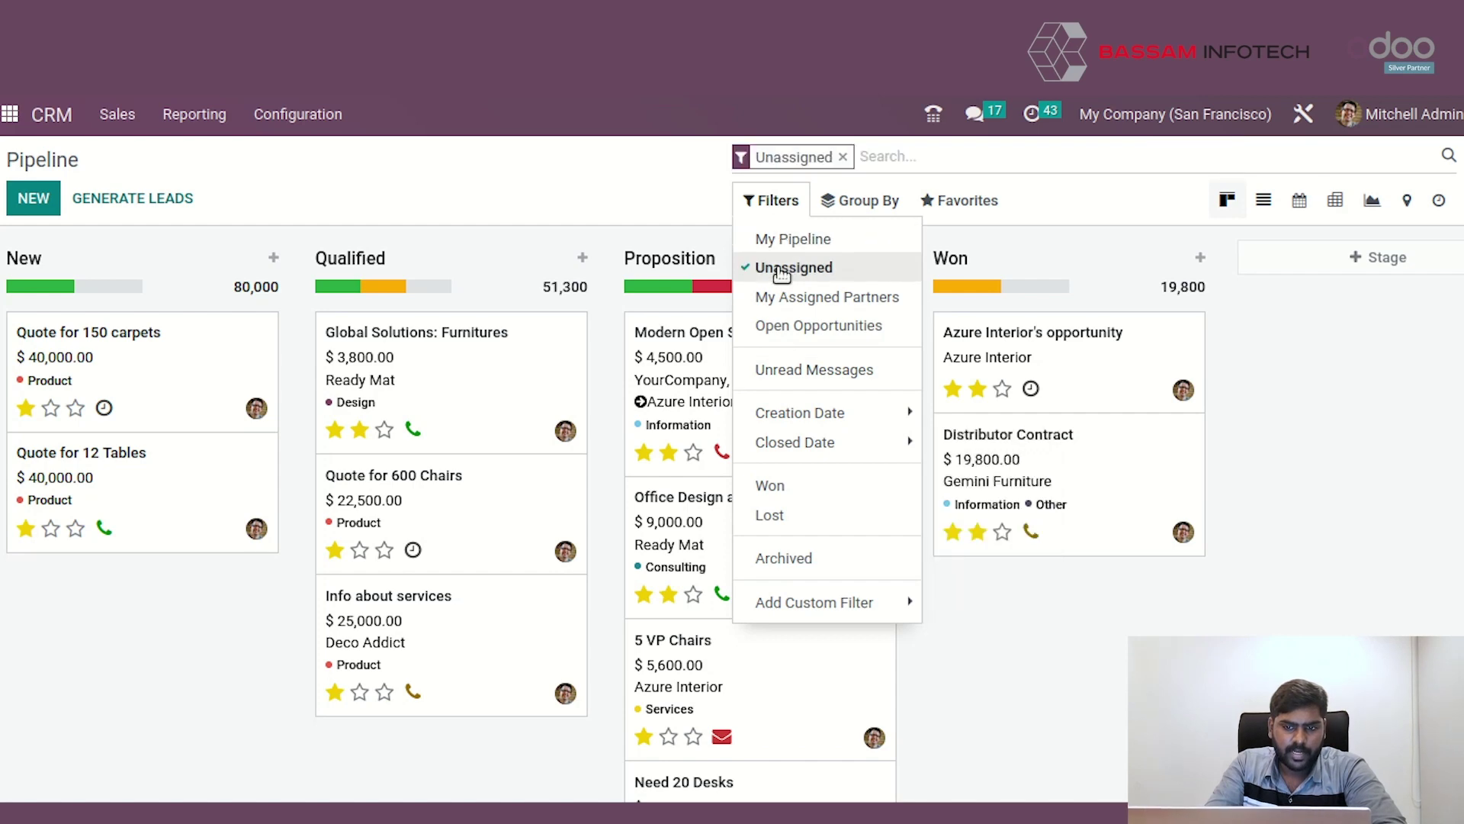
# Try My Pipeline with My Assigned Partners, then uncheck every filter
pyautogui.click(783, 244)
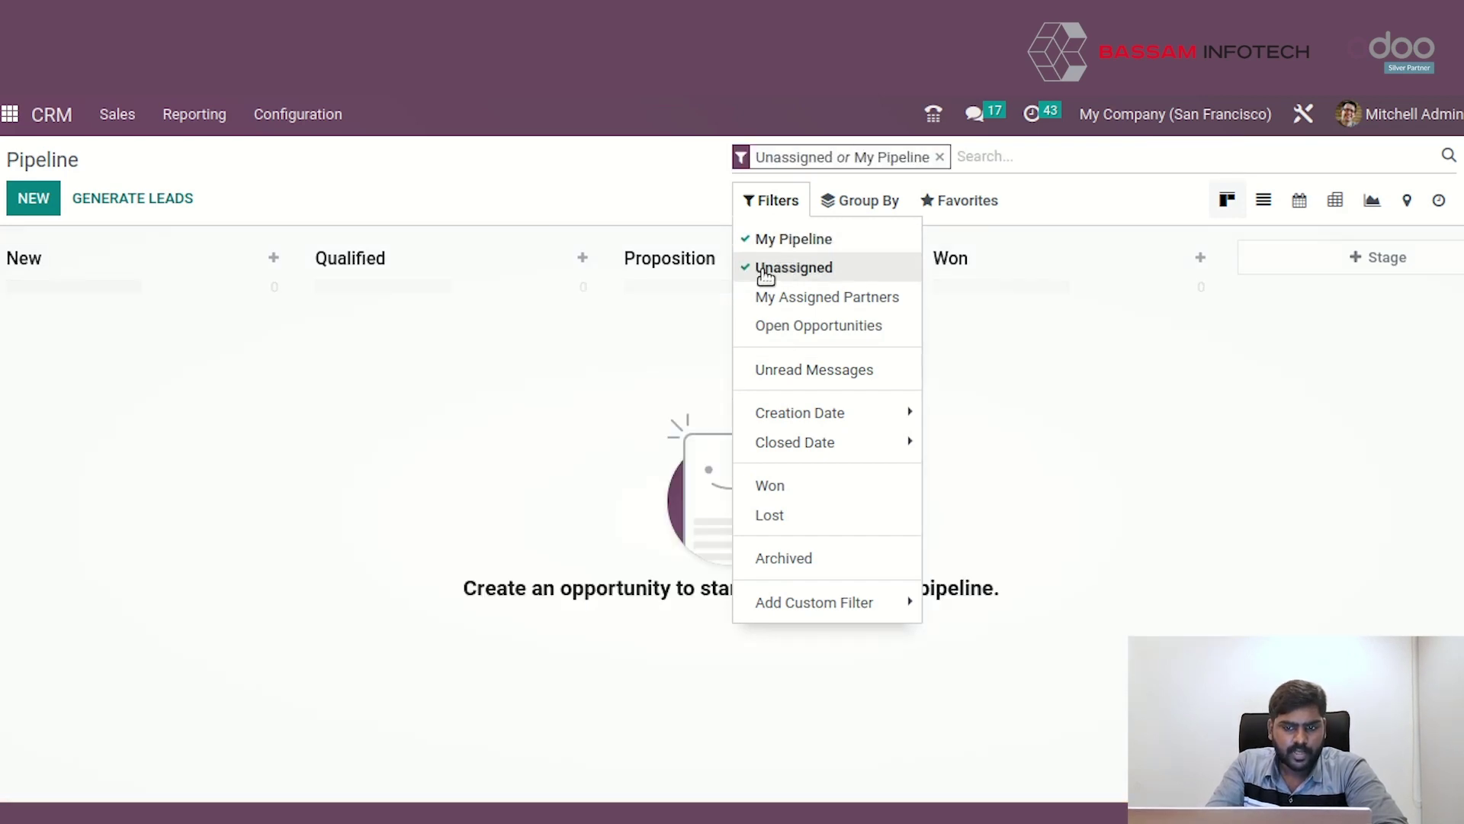
pyautogui.click(766, 268)
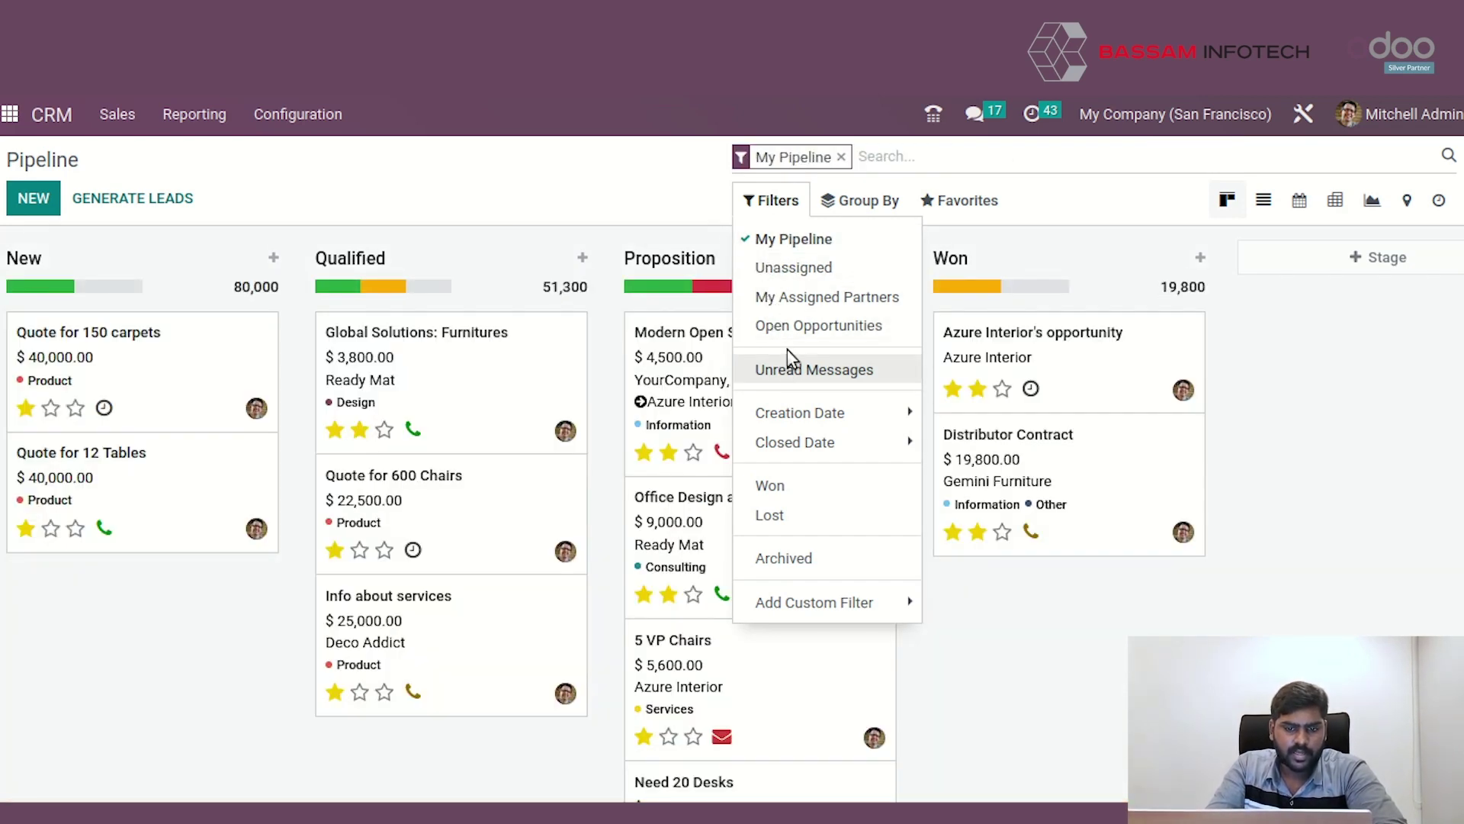
pyautogui.click(793, 297)
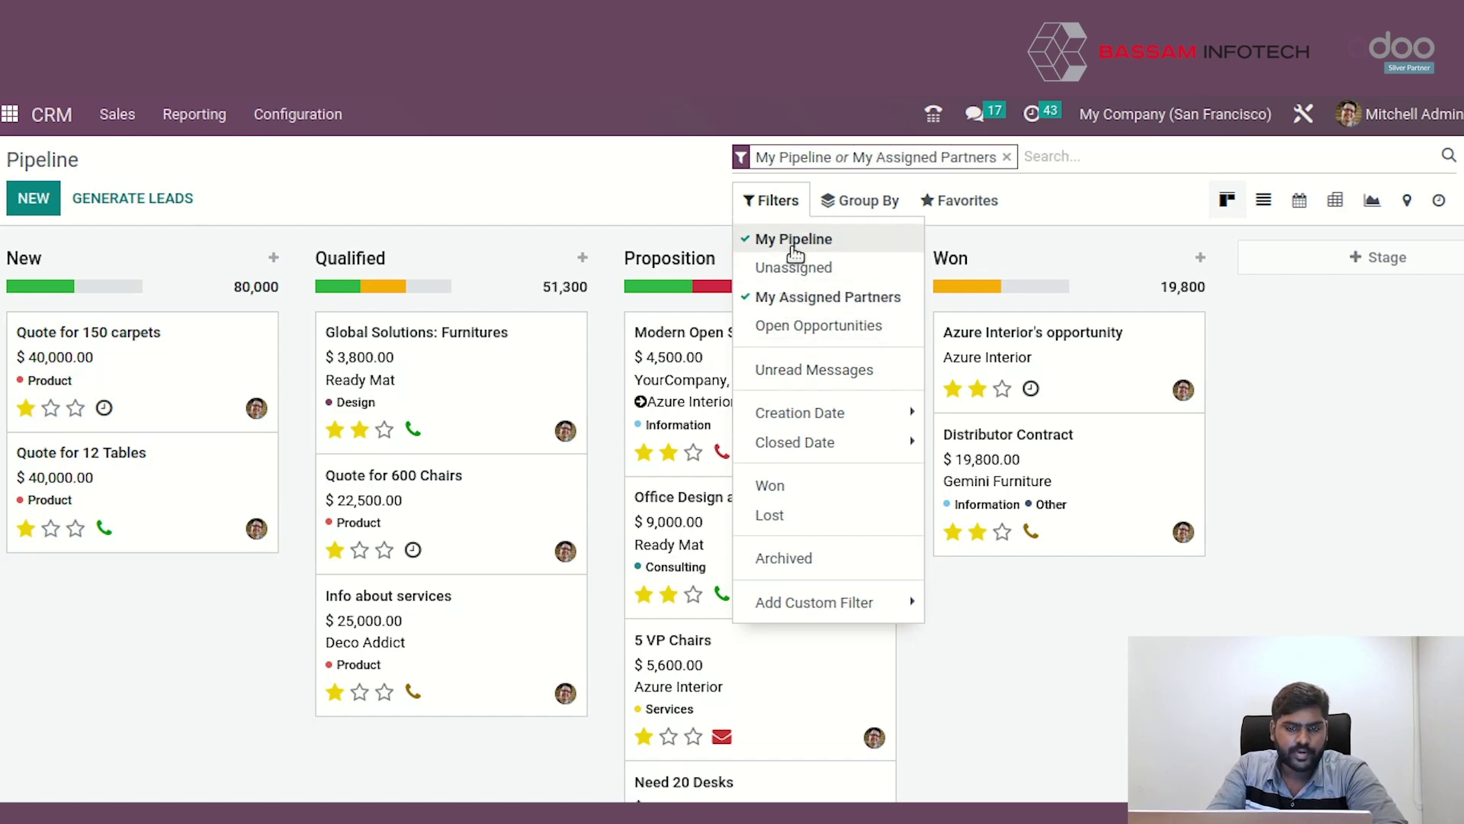
pyautogui.click(791, 241)
pyautogui.click(779, 296)
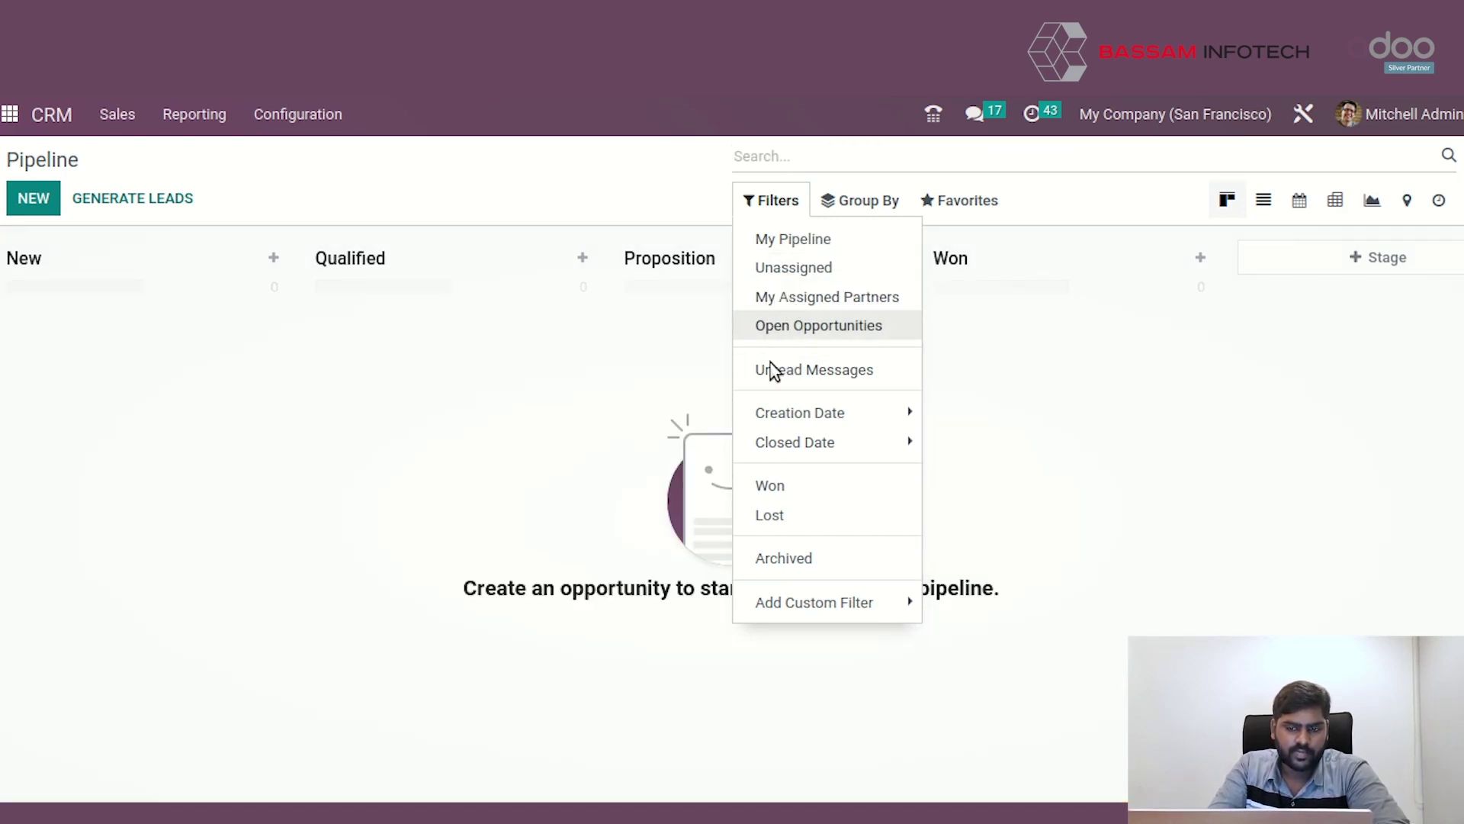
# Group opportunities by Salesperson and browse the Marc Demo and Mitchell Admin columns
pyautogui.click(823, 203)
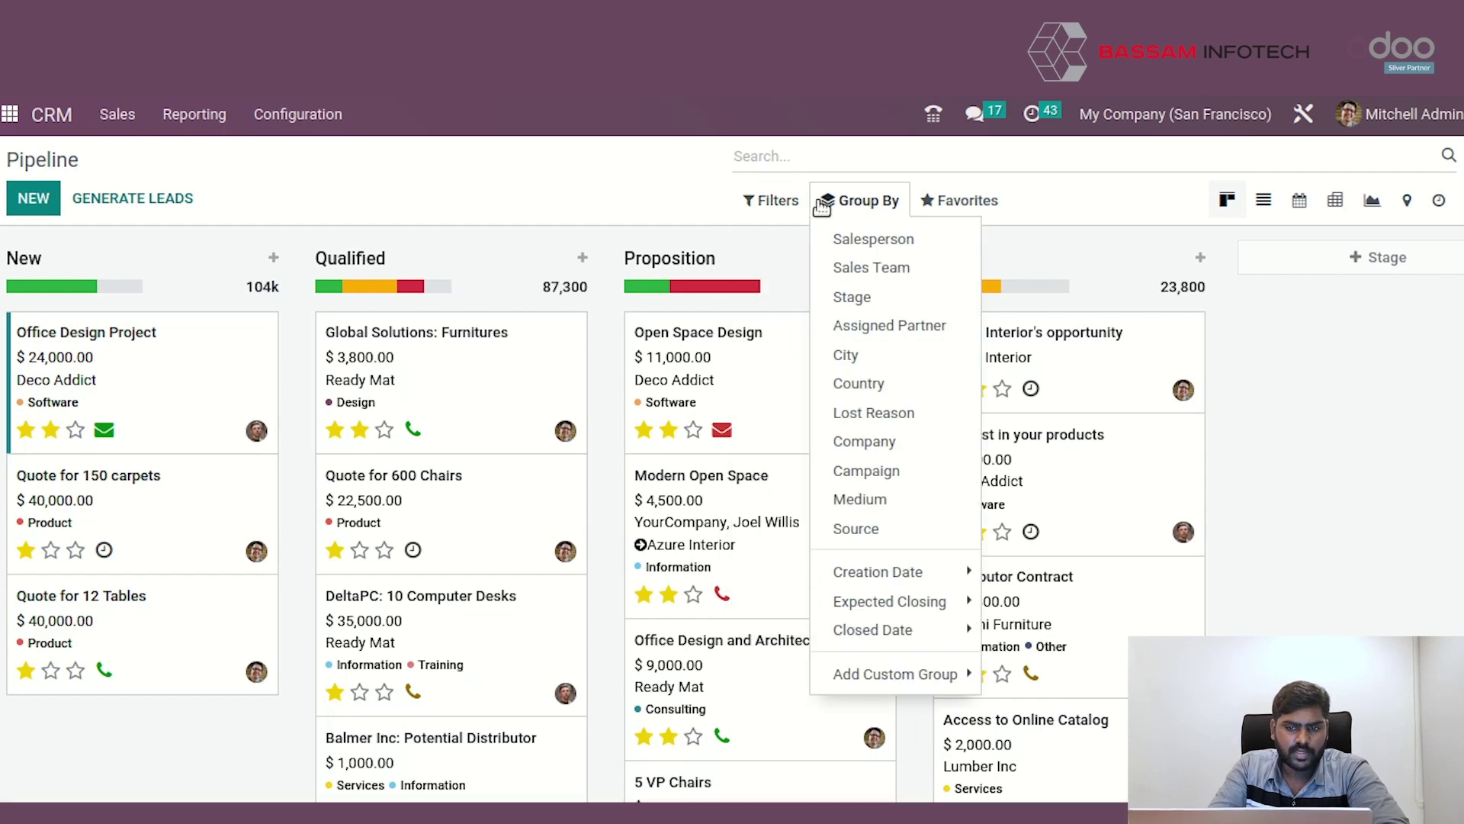
pyautogui.click(785, 202)
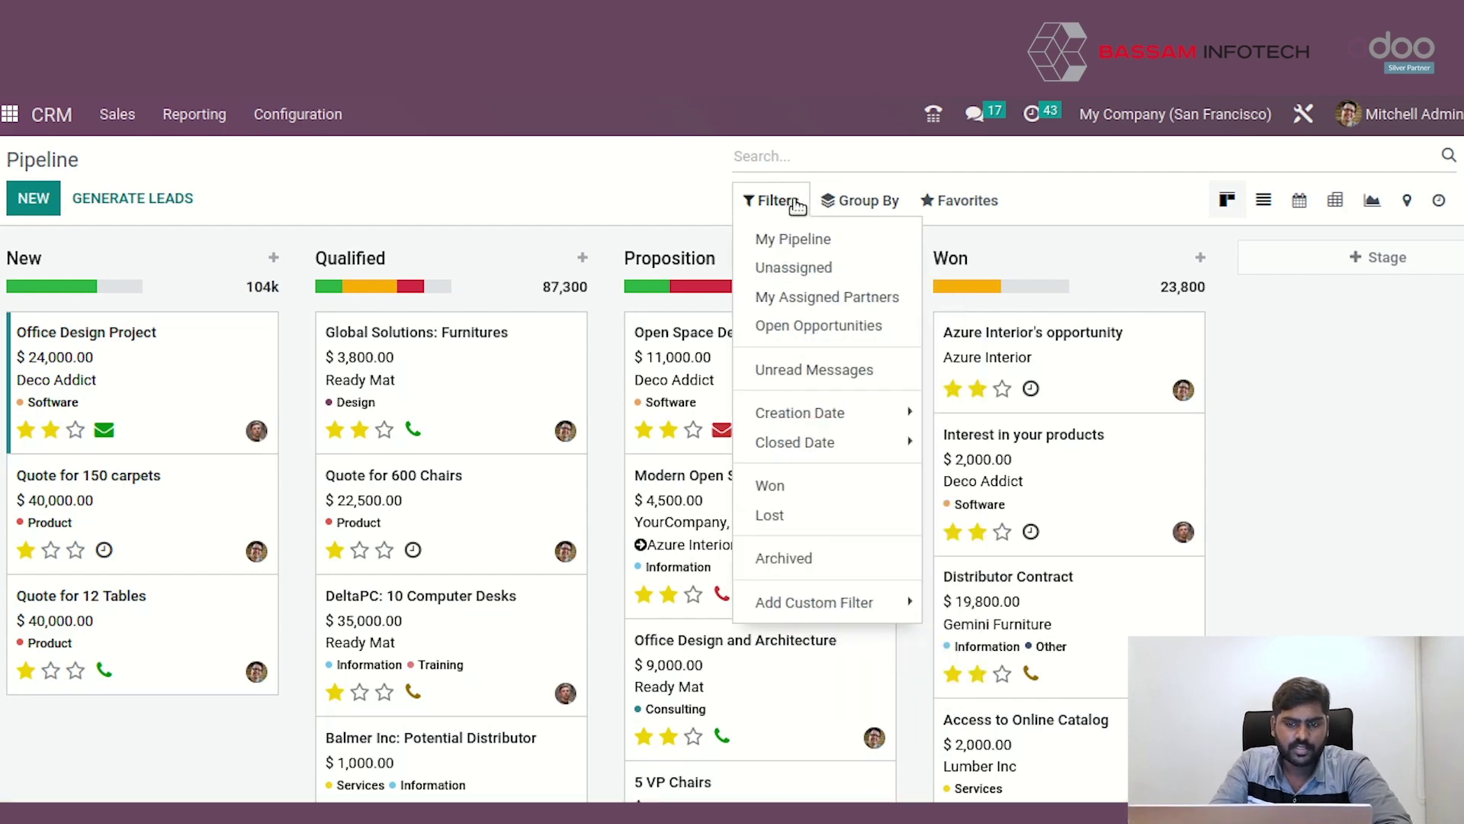
pyautogui.click(839, 201)
pyautogui.click(844, 200)
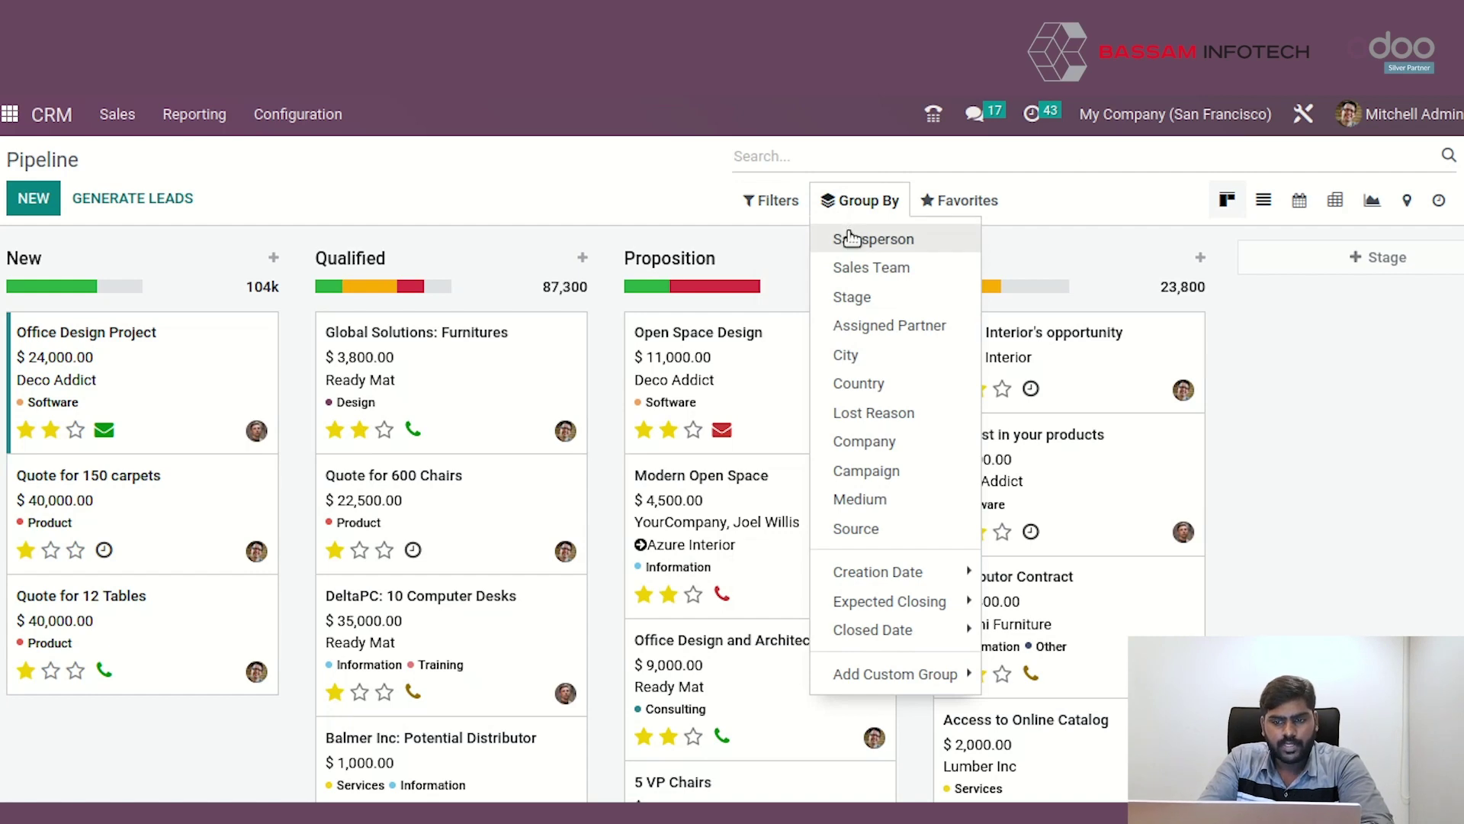
pyautogui.click(851, 238)
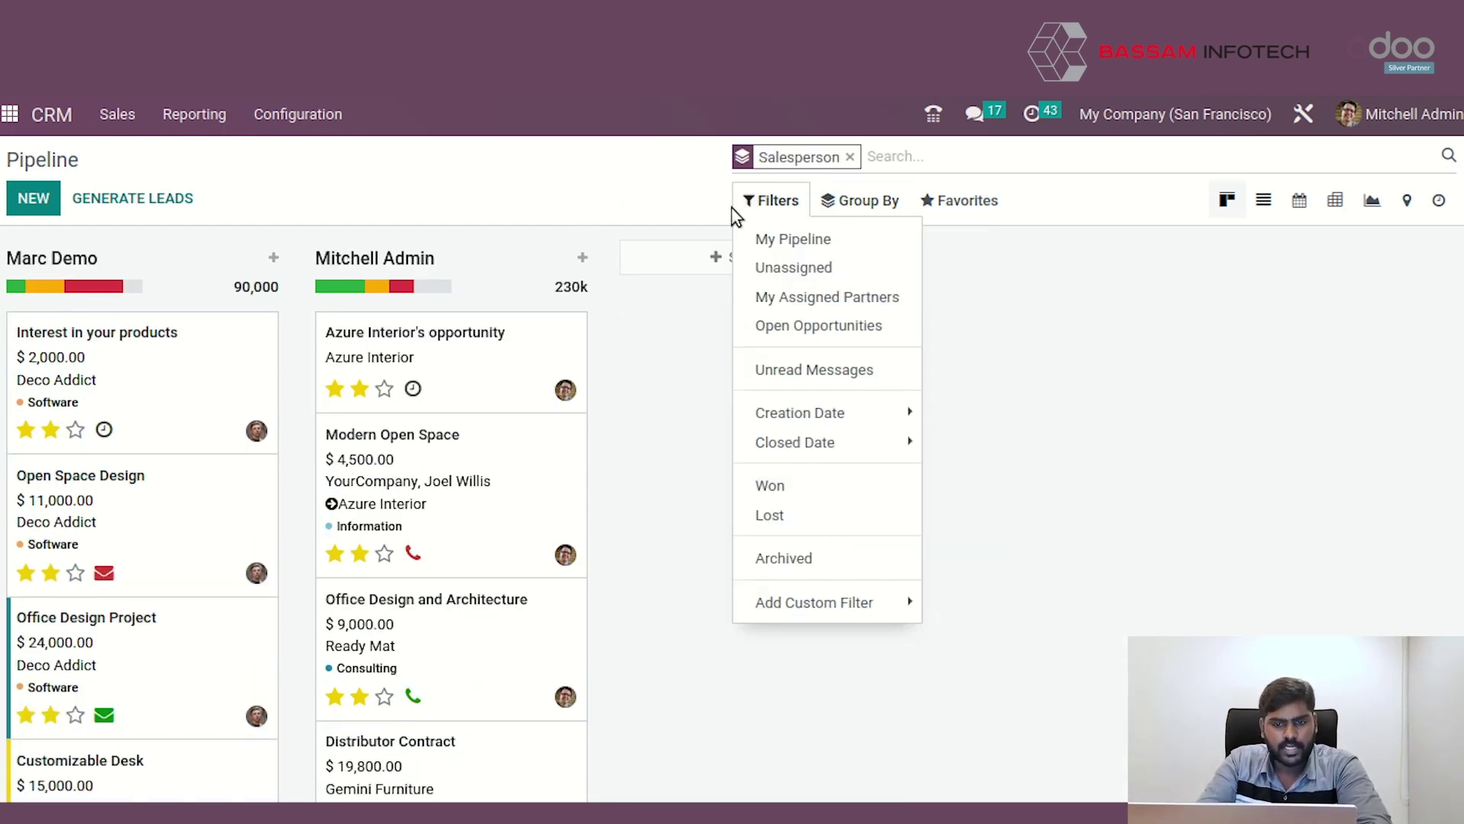
pyautogui.click(603, 223)
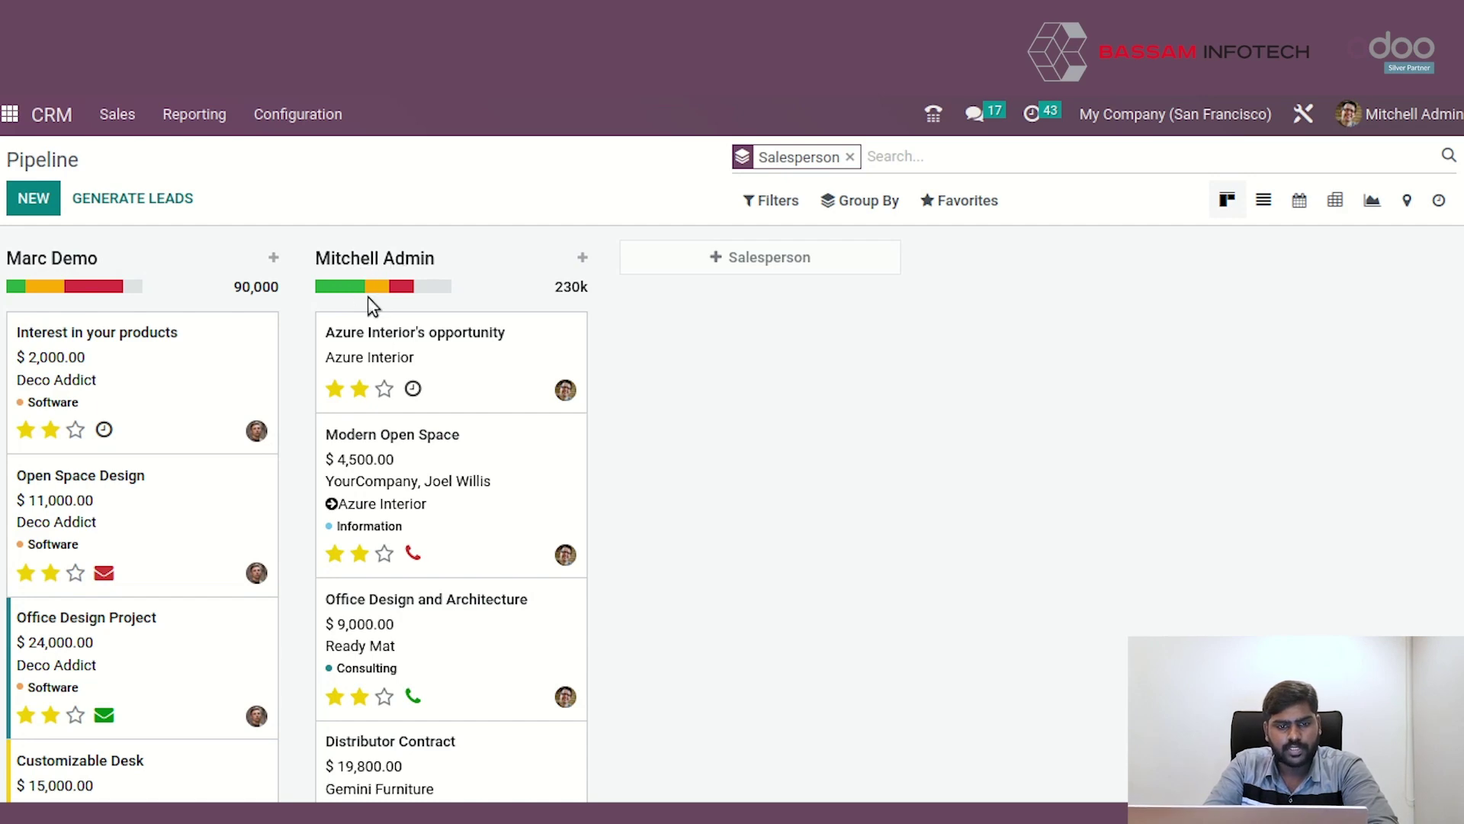
pyautogui.moveTo(374, 258)
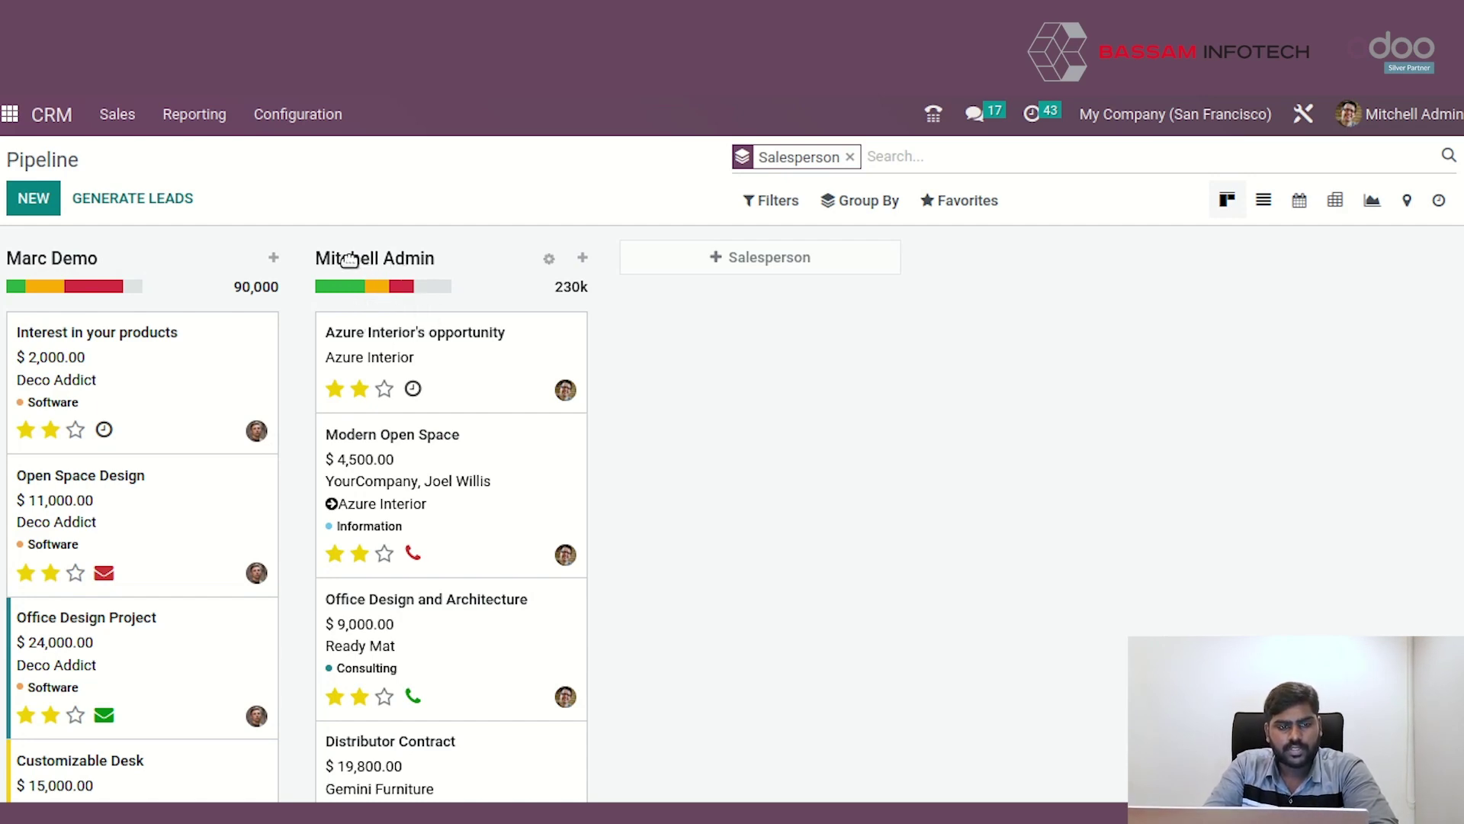
pyautogui.scroll(-2, 196, 378)
pyautogui.scroll(-3, 195, 381)
pyautogui.scroll(-3, 194, 385)
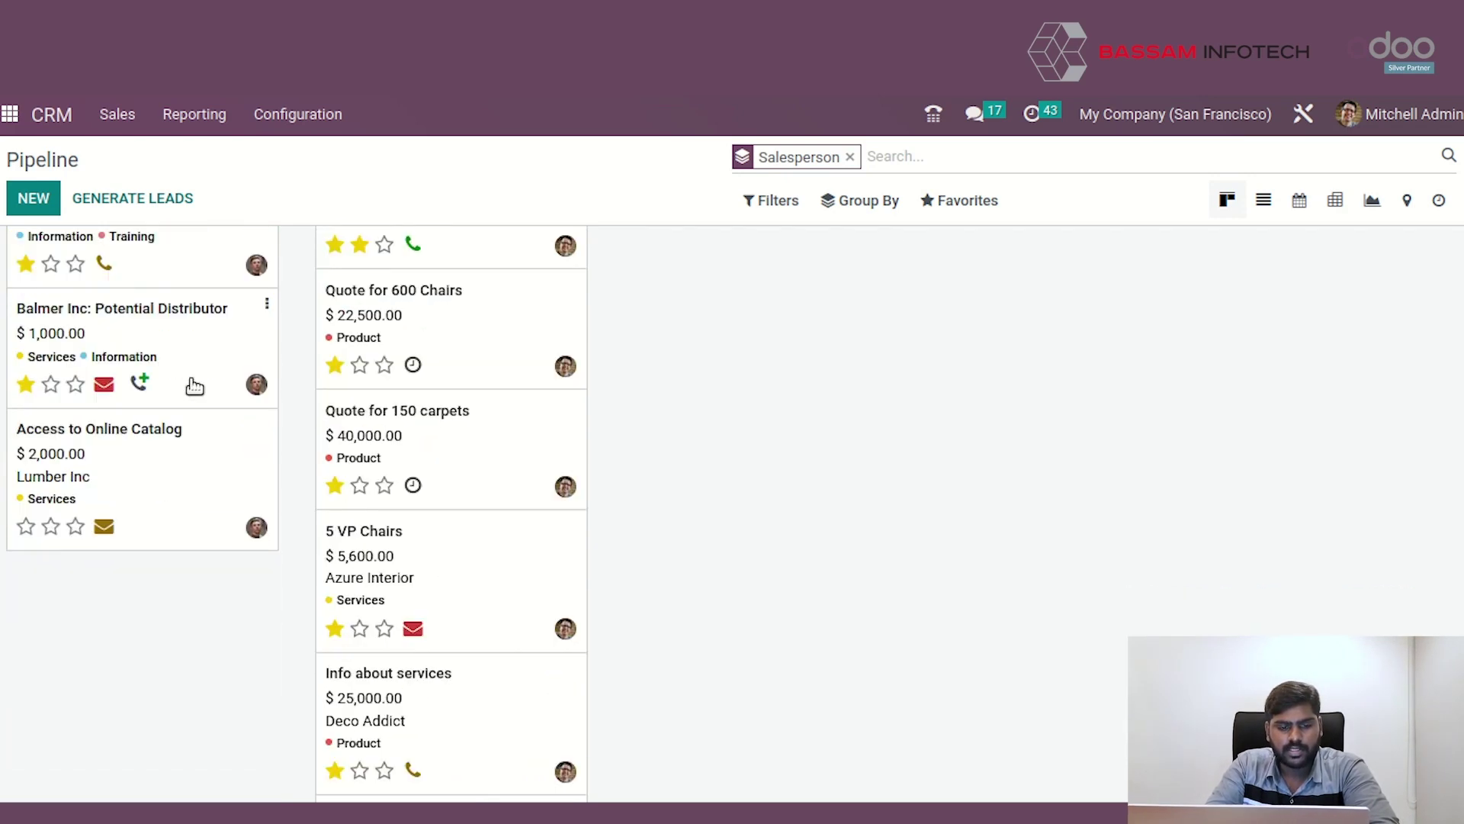
pyautogui.scroll(-1, 194, 385)
pyautogui.scroll(5, 194, 385)
pyautogui.scroll(3, 195, 385)
pyautogui.scroll(2, 194, 385)
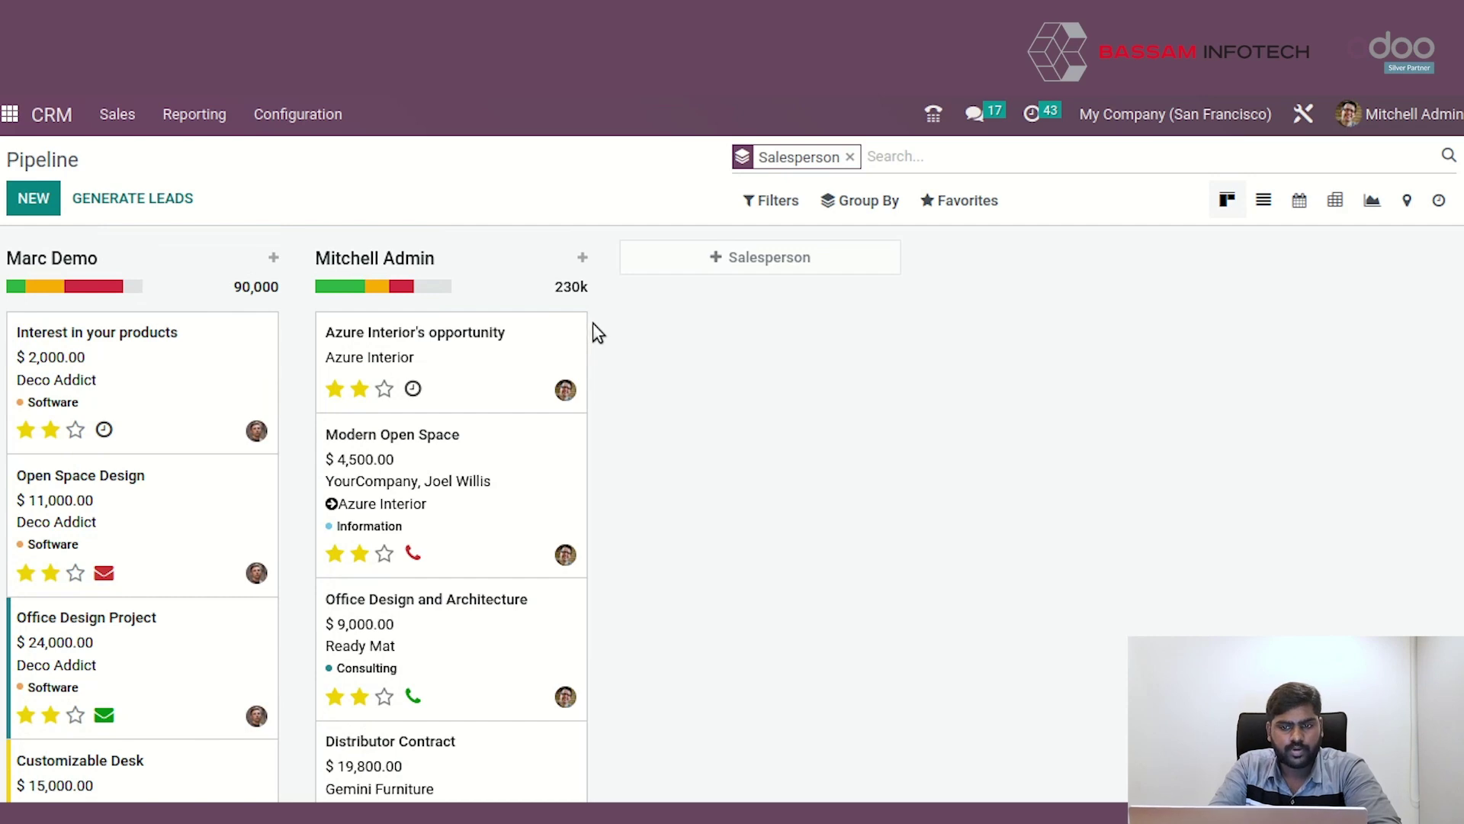
# Replace the Salesperson grouping with Stage grouping and show the pipeline as a list
pyautogui.click(850, 158)
pyautogui.click(859, 199)
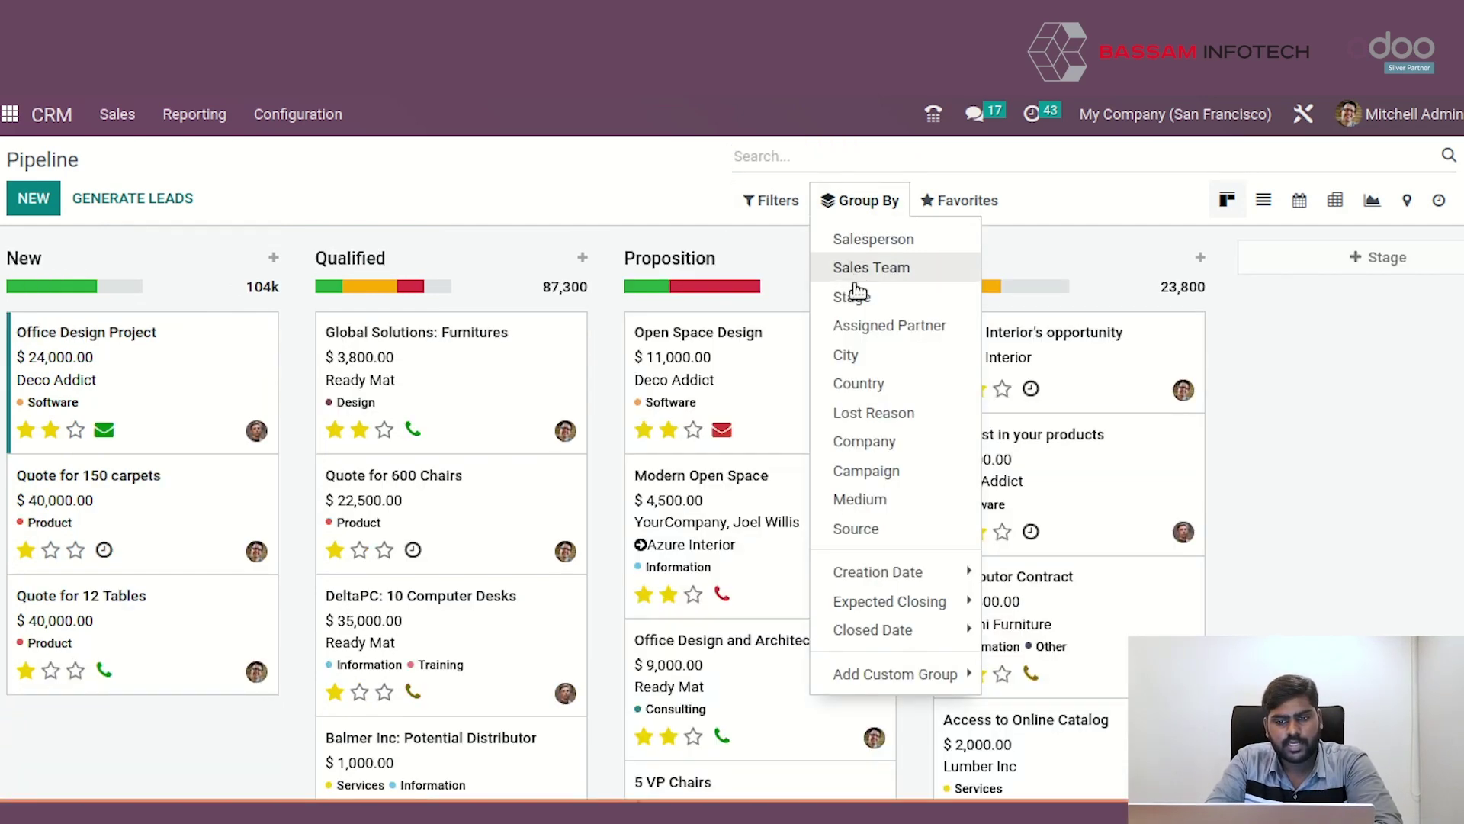
pyautogui.click(854, 297)
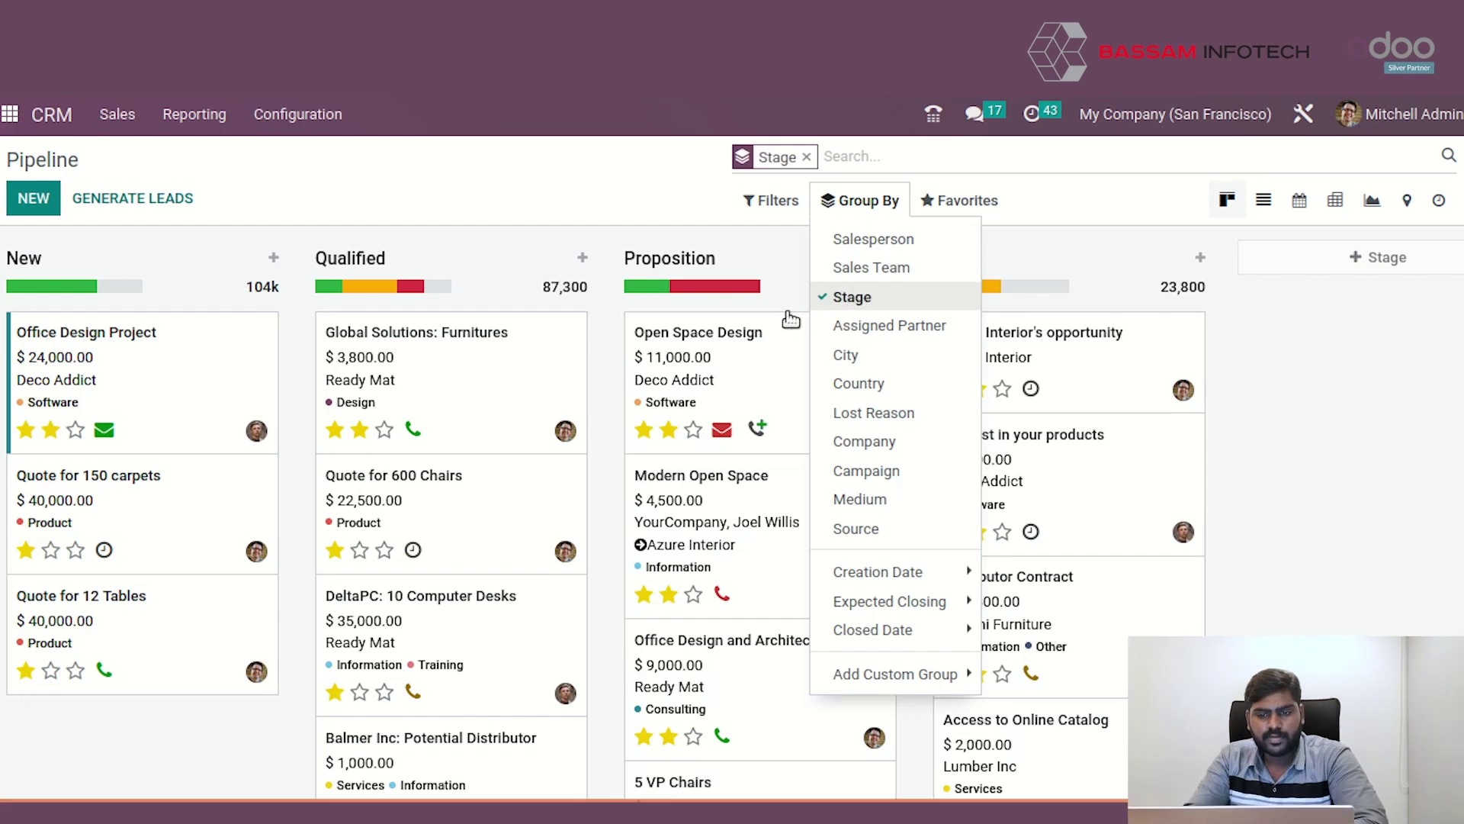
pyautogui.click(637, 220)
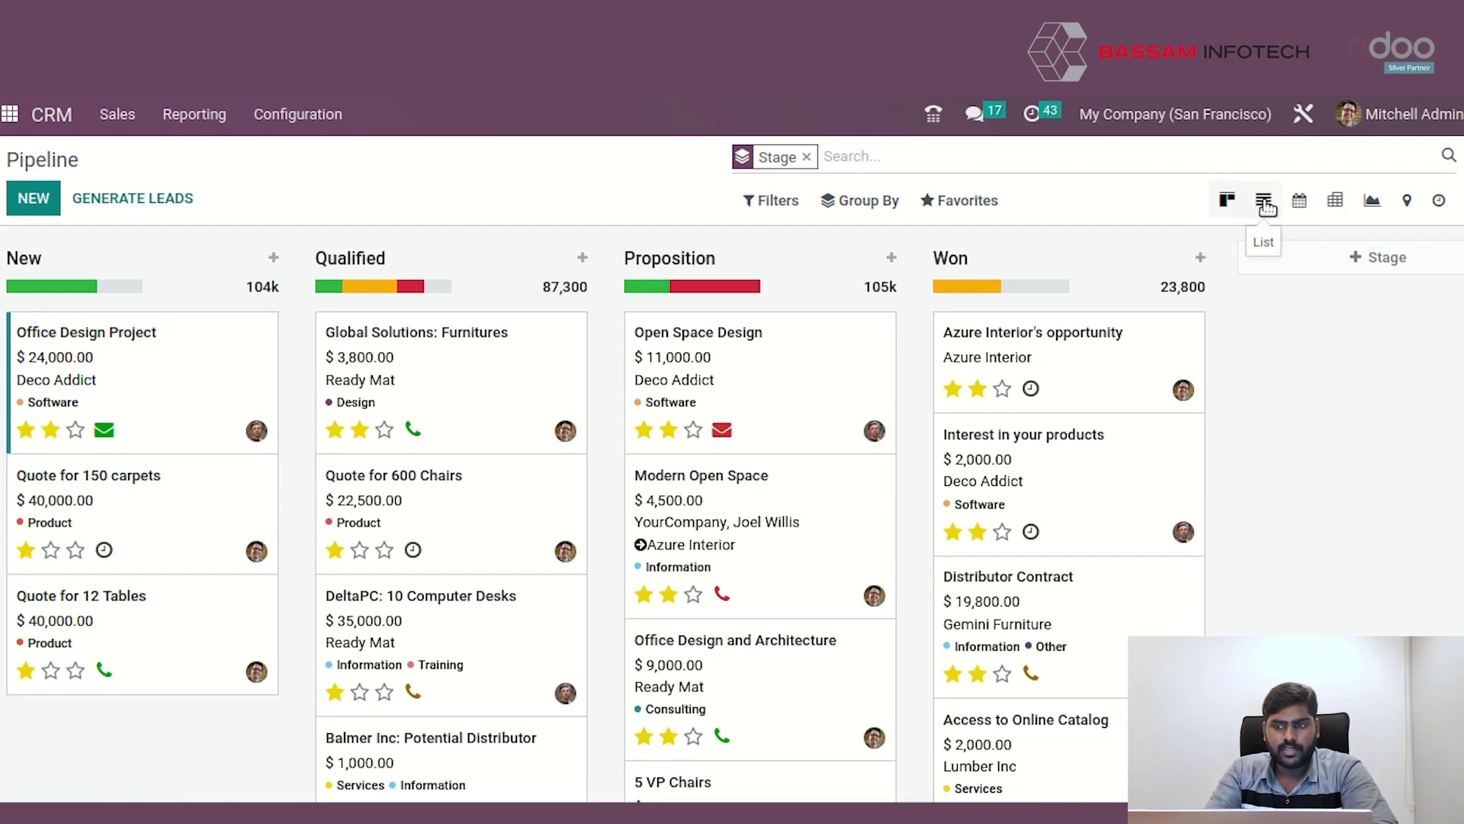
pyautogui.click(1264, 203)
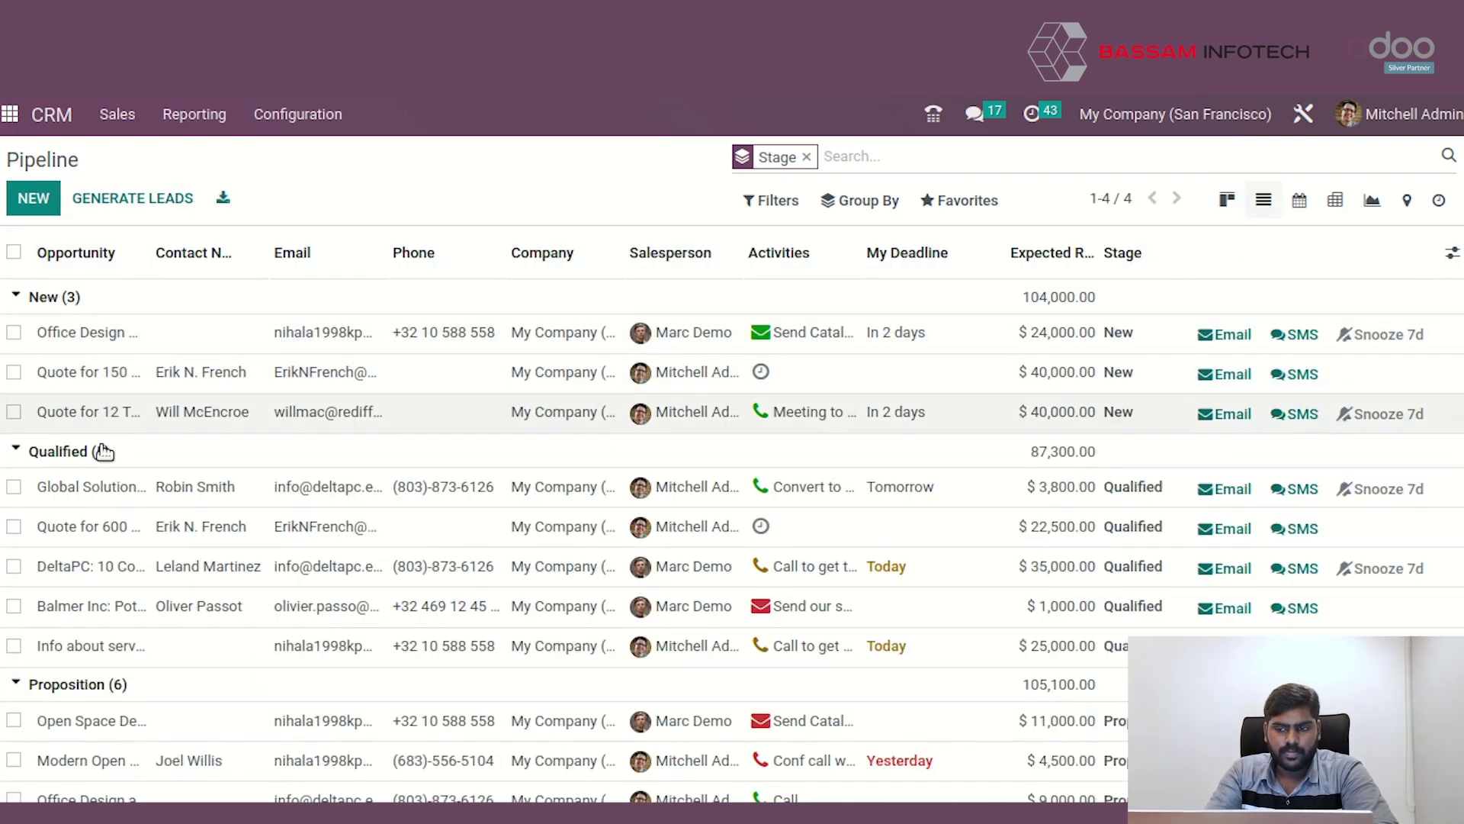
# Scroll the stage-grouped list, then collapse and re-expand the New group
pyautogui.scroll(-3, 104, 466)
pyautogui.scroll(-2, 105, 473)
pyautogui.scroll(5, 107, 475)
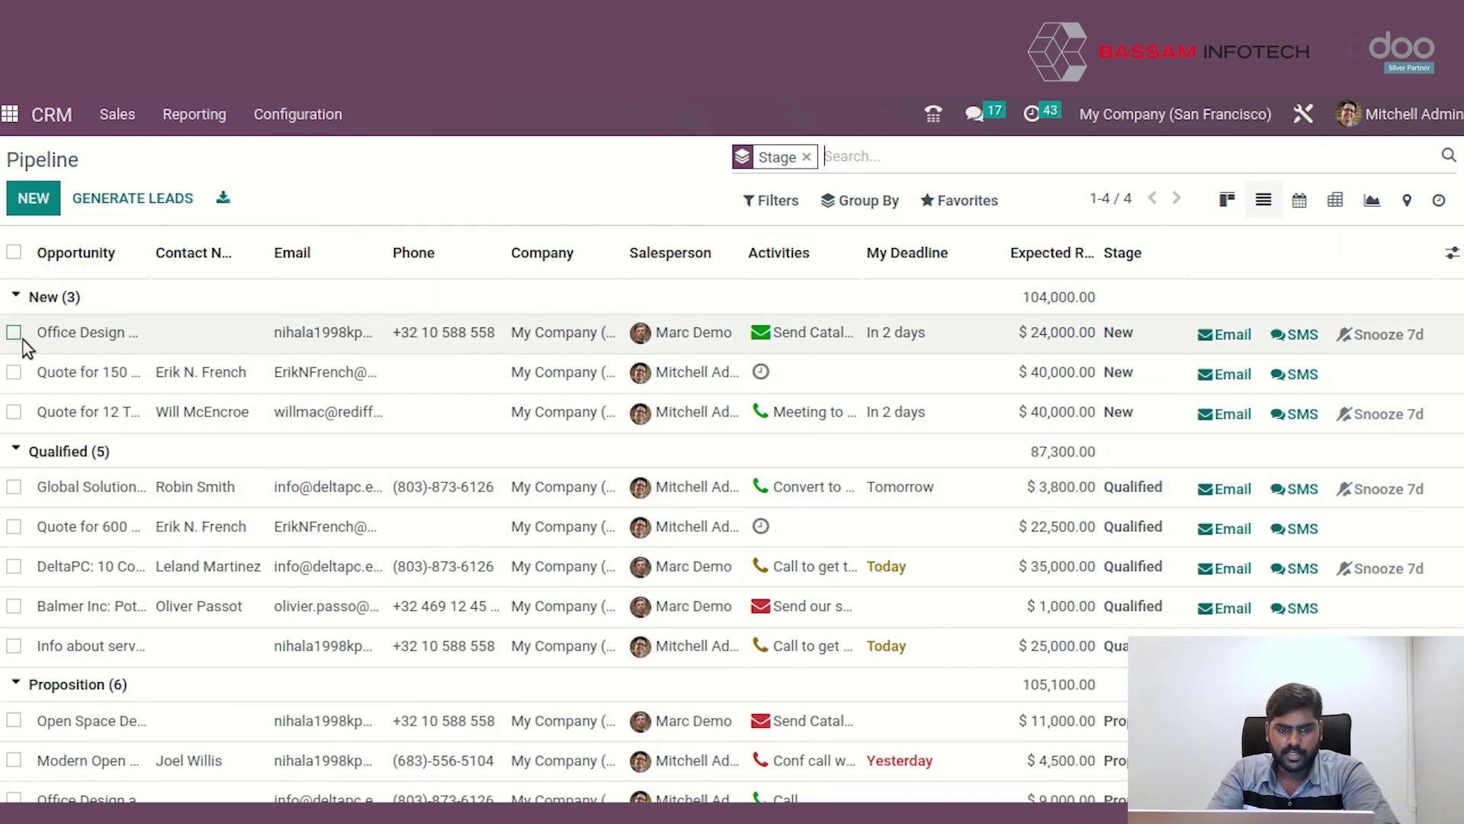
pyautogui.click(19, 305)
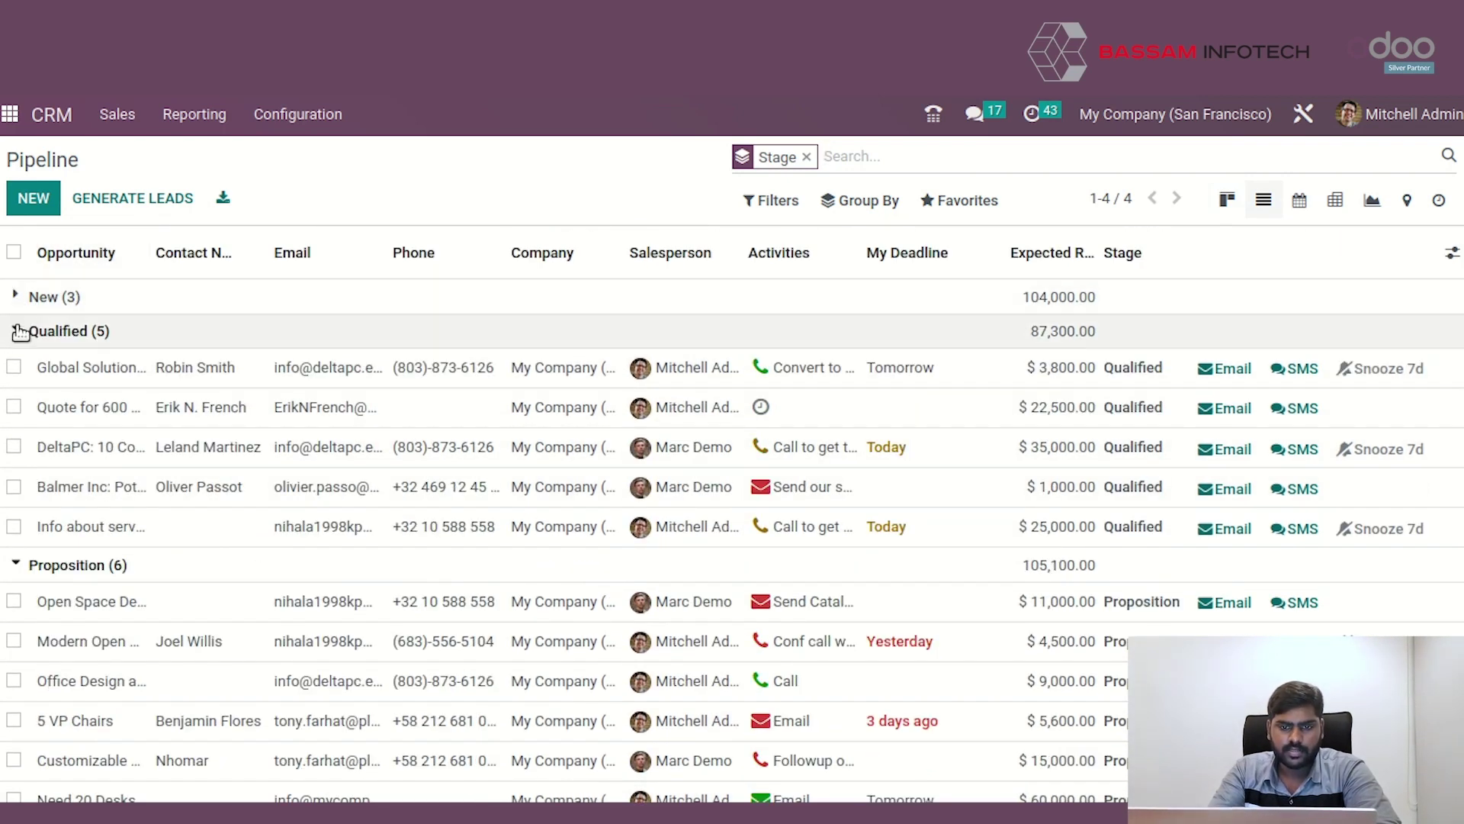
pyautogui.click(17, 299)
pyautogui.click(14, 334)
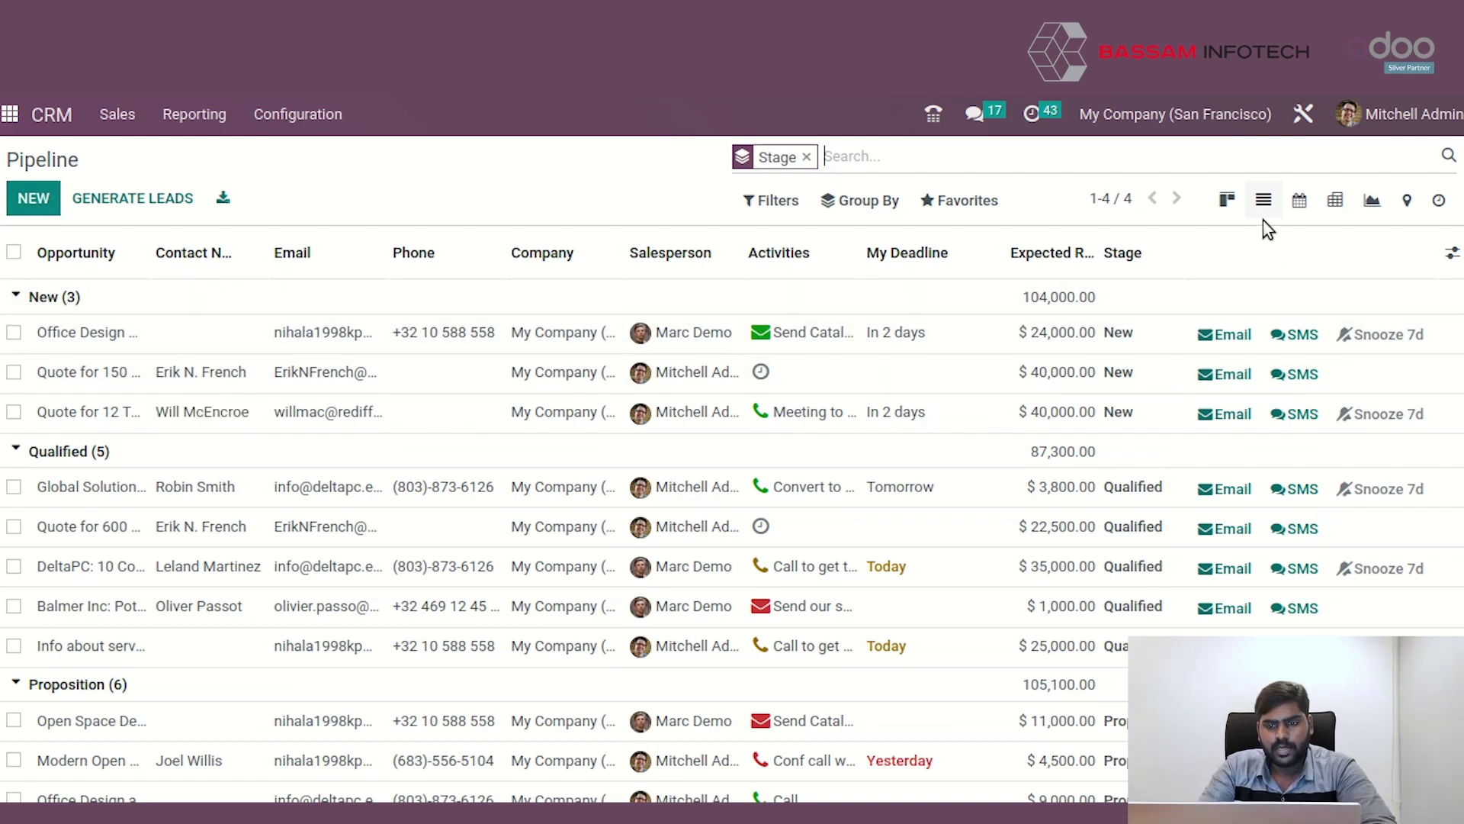
# Switch the pipeline to the July 2023 calendar view
pyautogui.click(1301, 203)
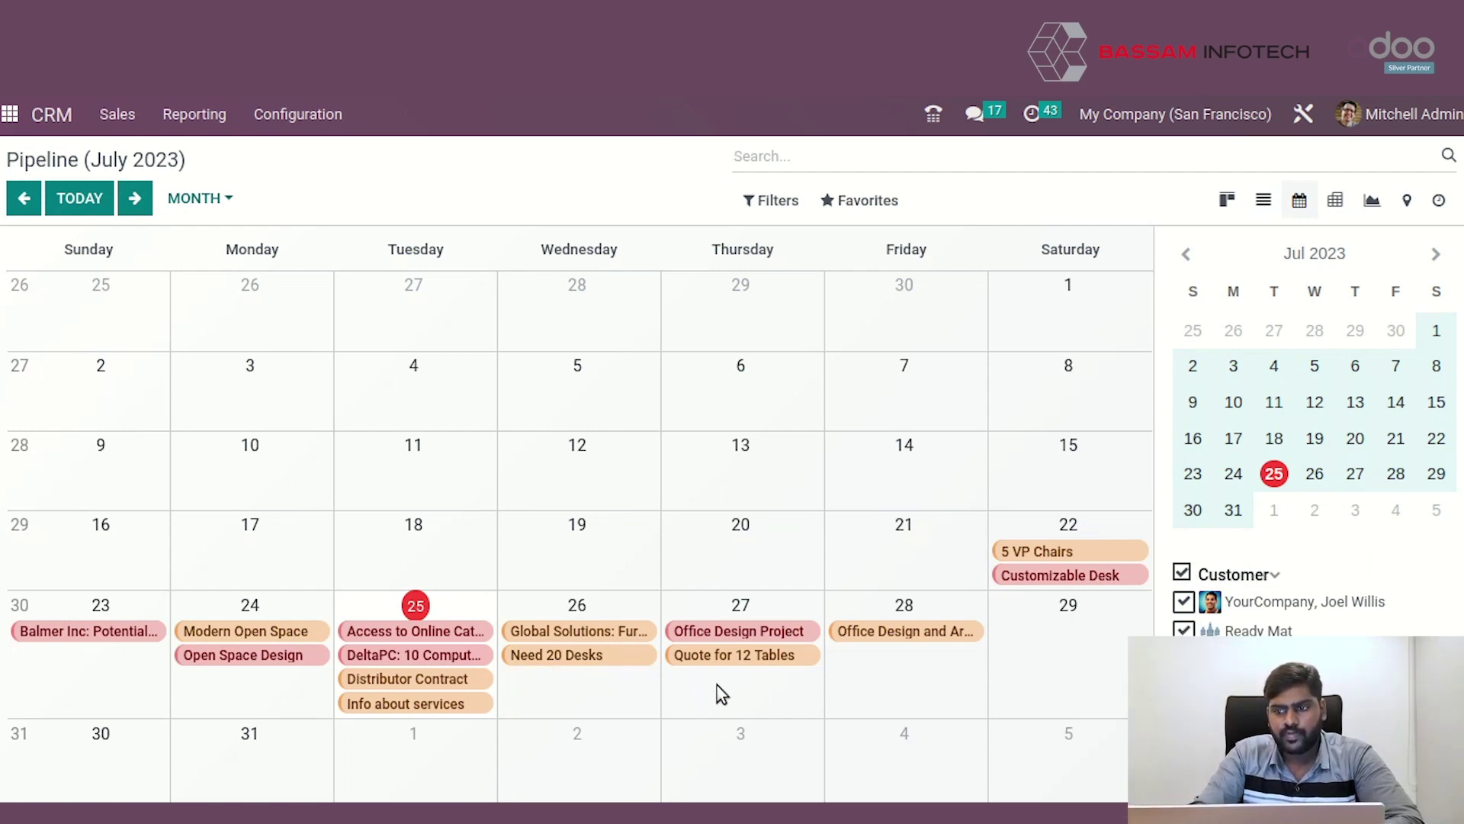
# Step through the pivot and graph views to the activity grid of Email and Call
pyautogui.click(1341, 203)
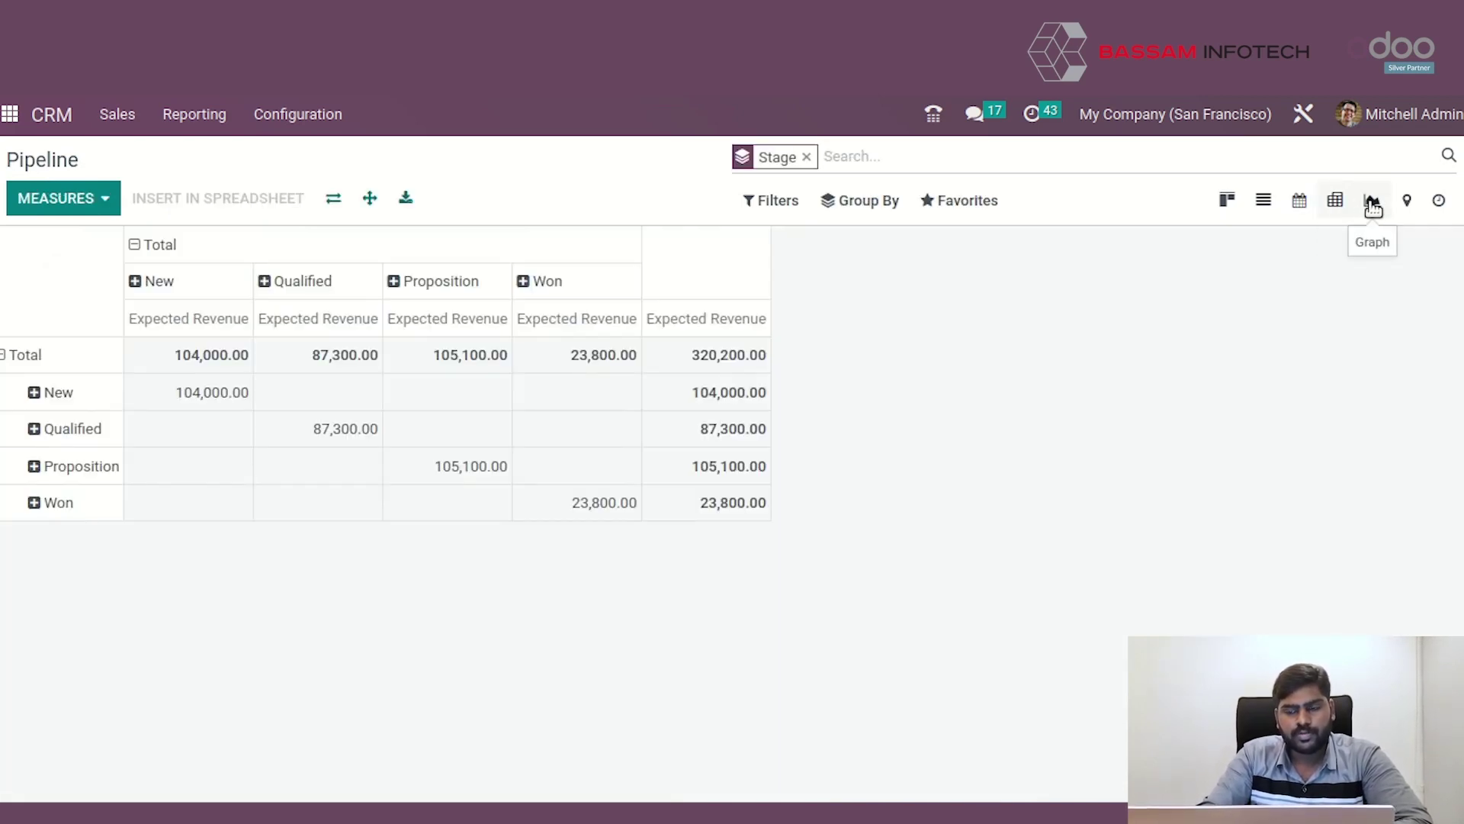
pyautogui.click(1385, 212)
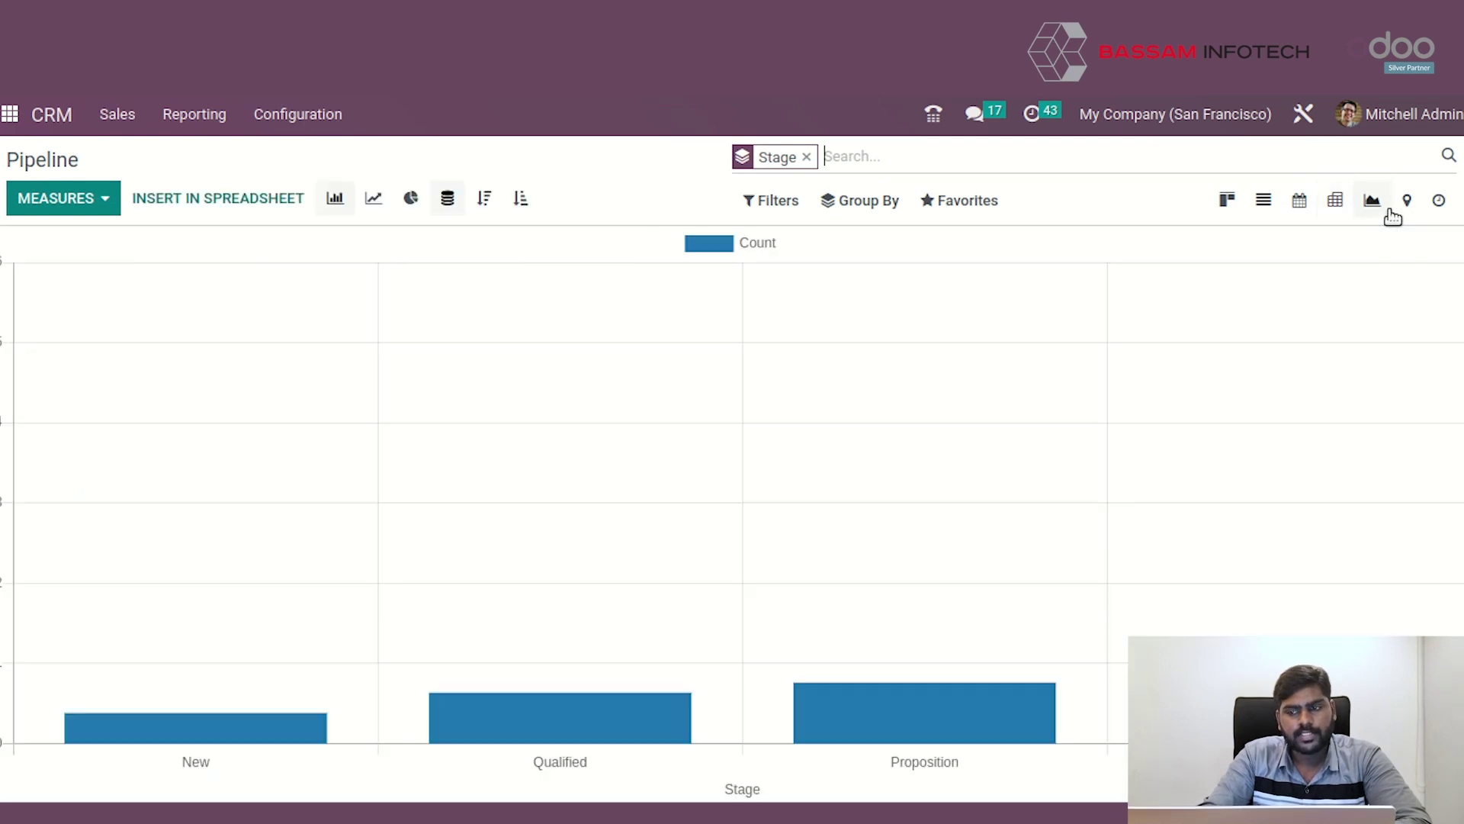
pyautogui.click(1438, 201)
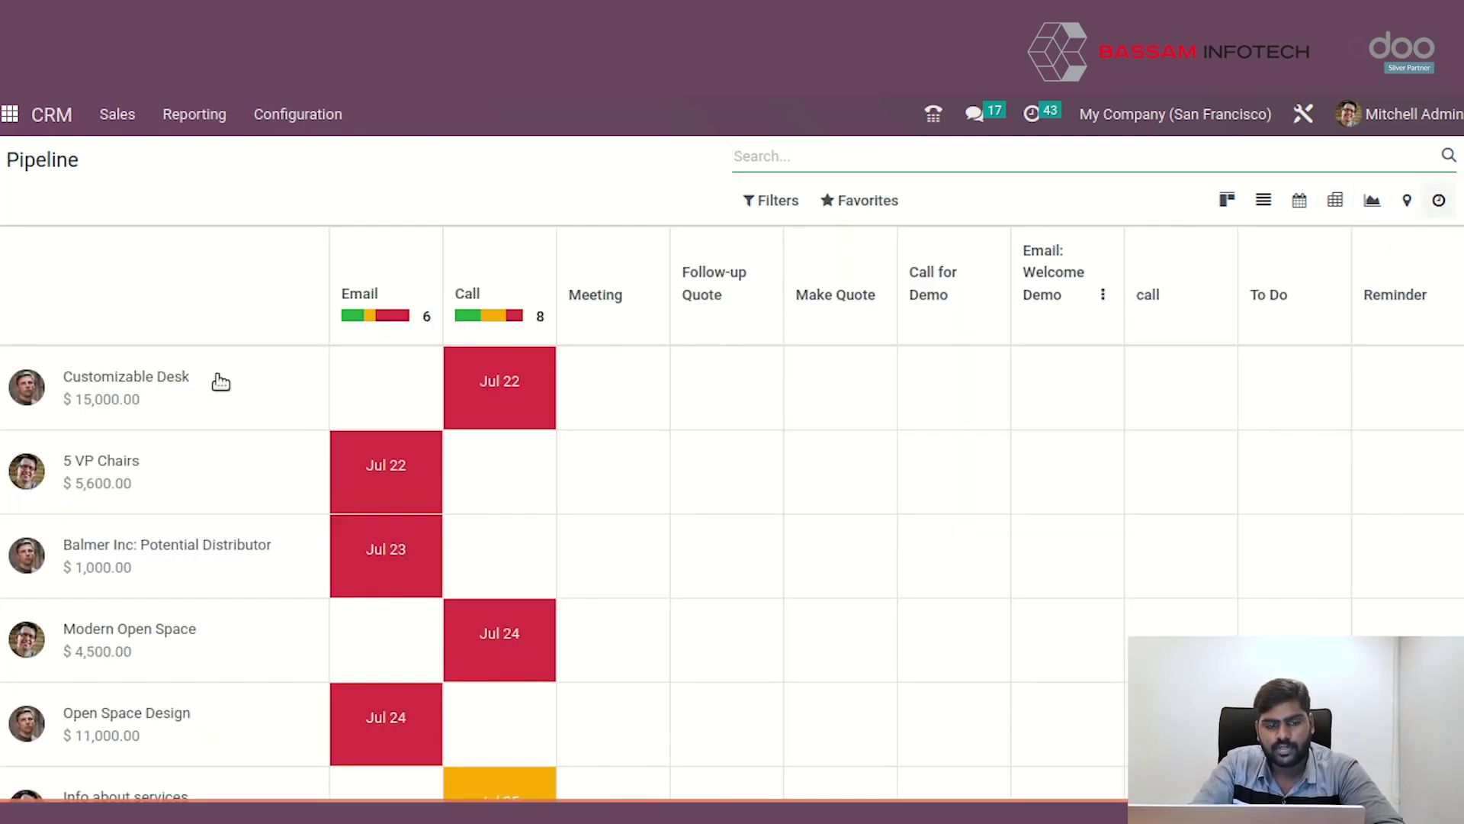
pyautogui.scroll(-2, 141, 427)
pyautogui.scroll(-2, 147, 448)
pyautogui.scroll(-3, 147, 447)
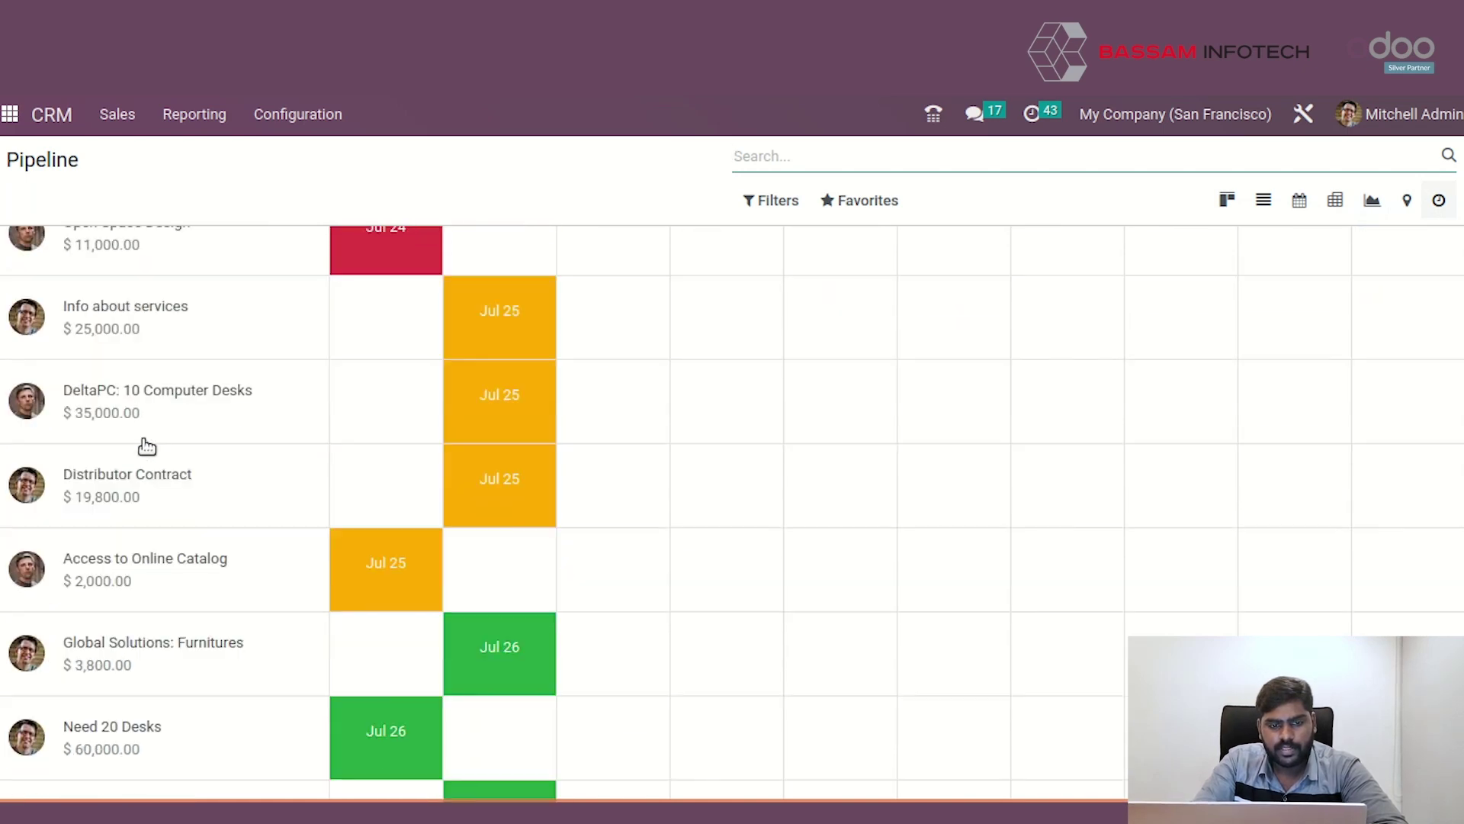
pyautogui.scroll(-3, 145, 445)
pyautogui.scroll(8, 143, 443)
pyautogui.scroll(1, 144, 443)
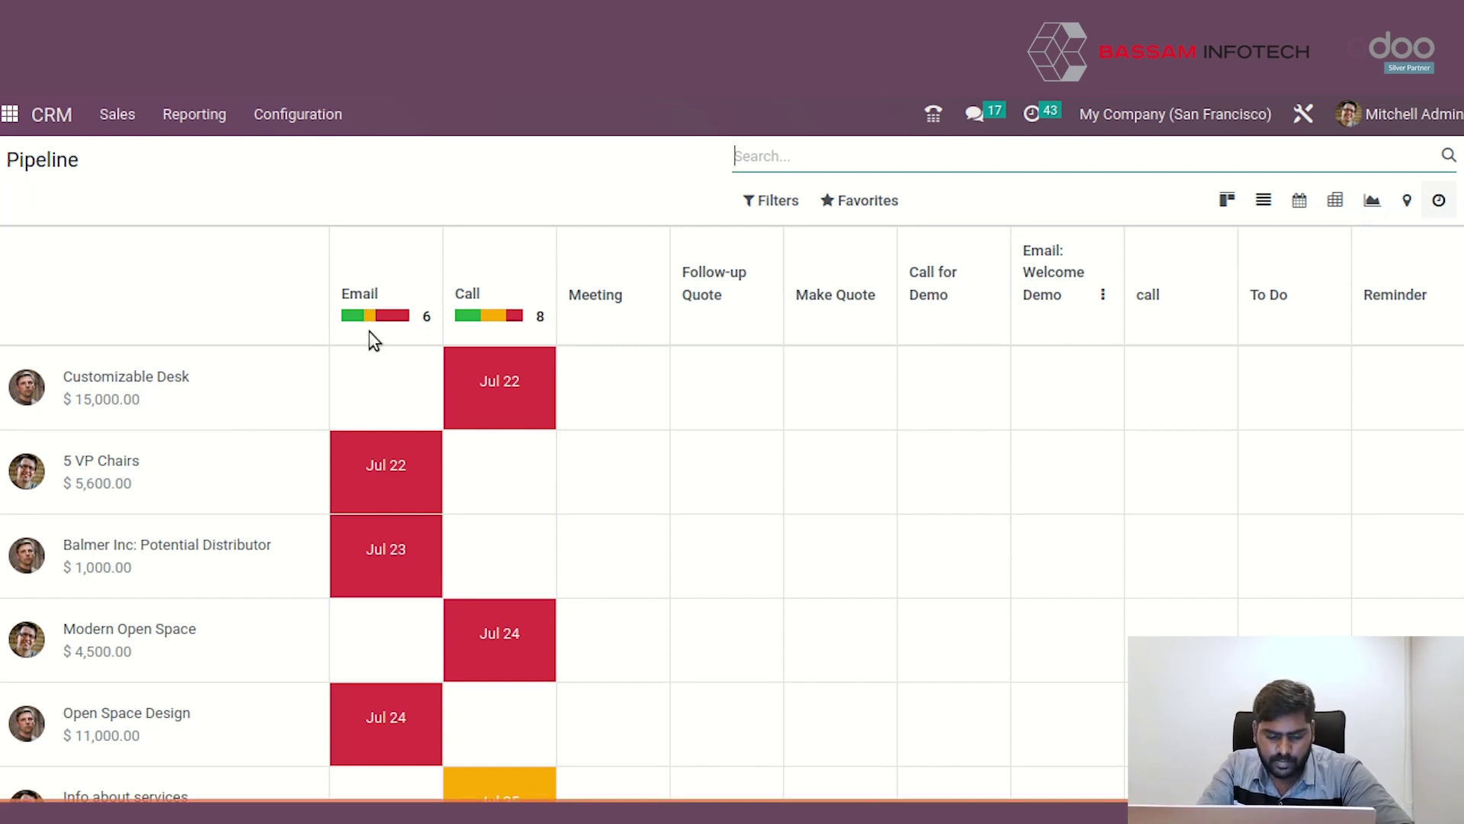
pyautogui.click(525, 424)
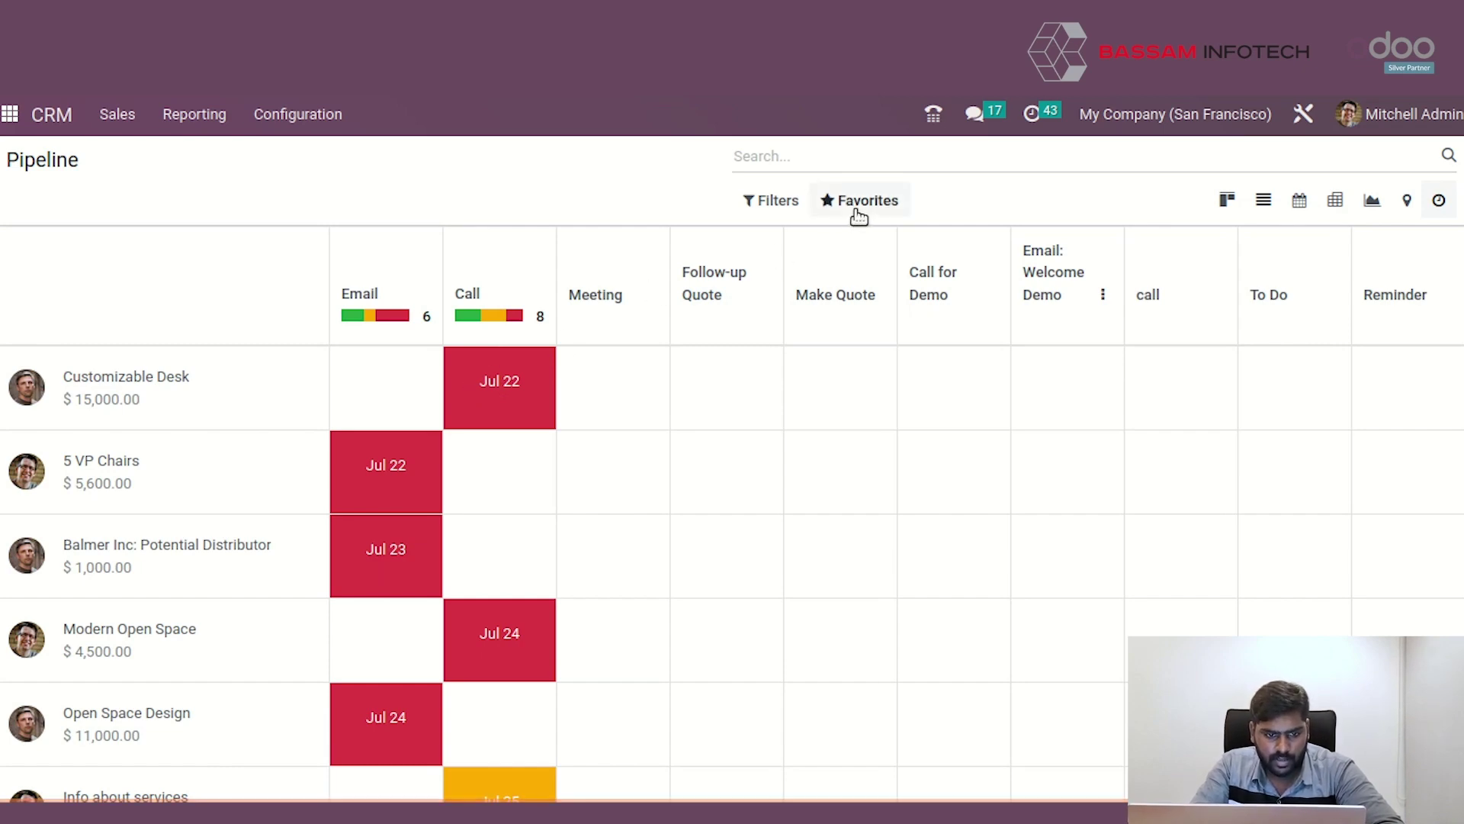
pyautogui.scroll(-3, 882, 353)
pyautogui.scroll(-1, 885, 358)
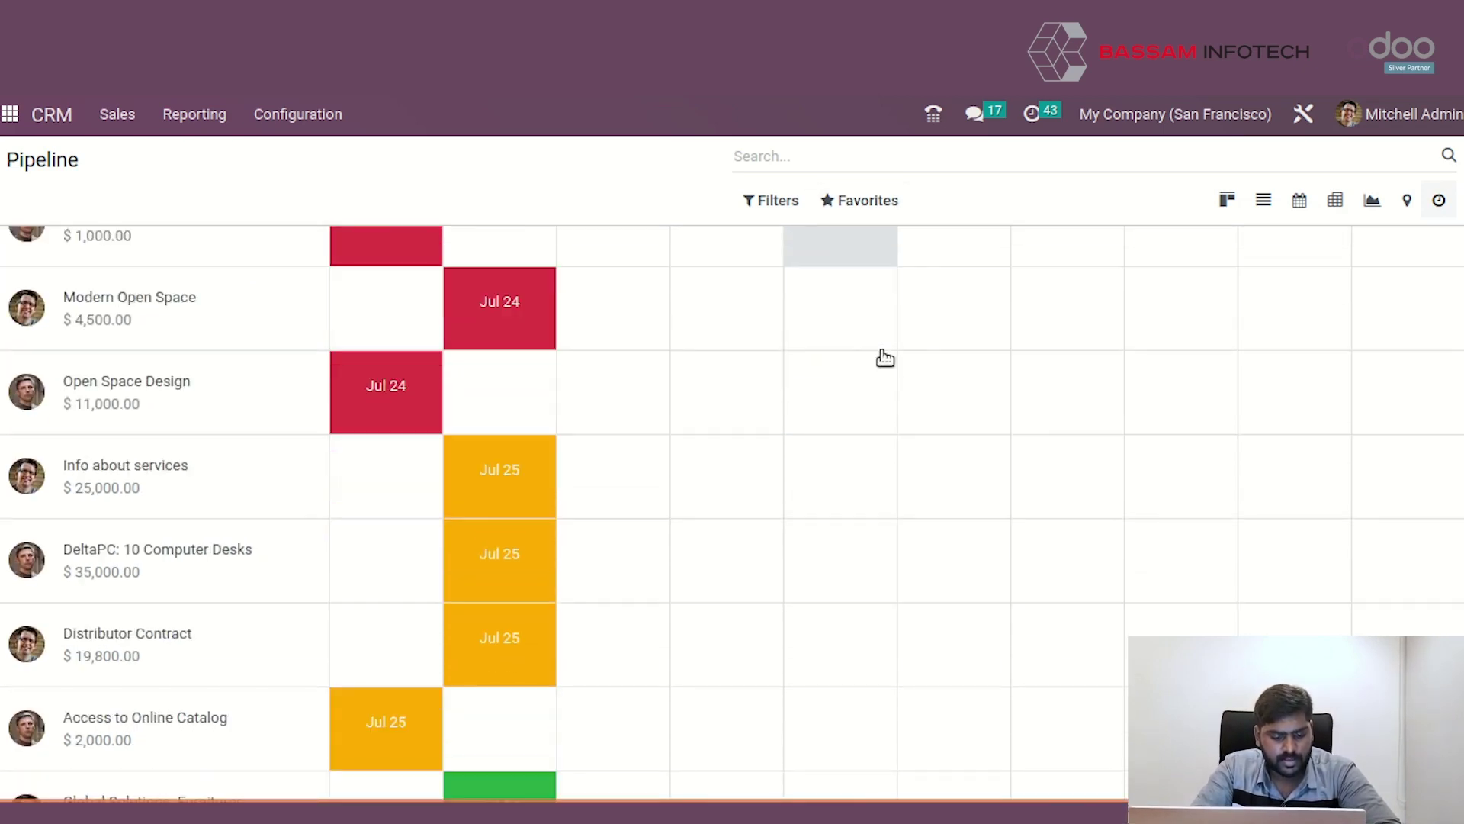
pyautogui.scroll(3, 884, 358)
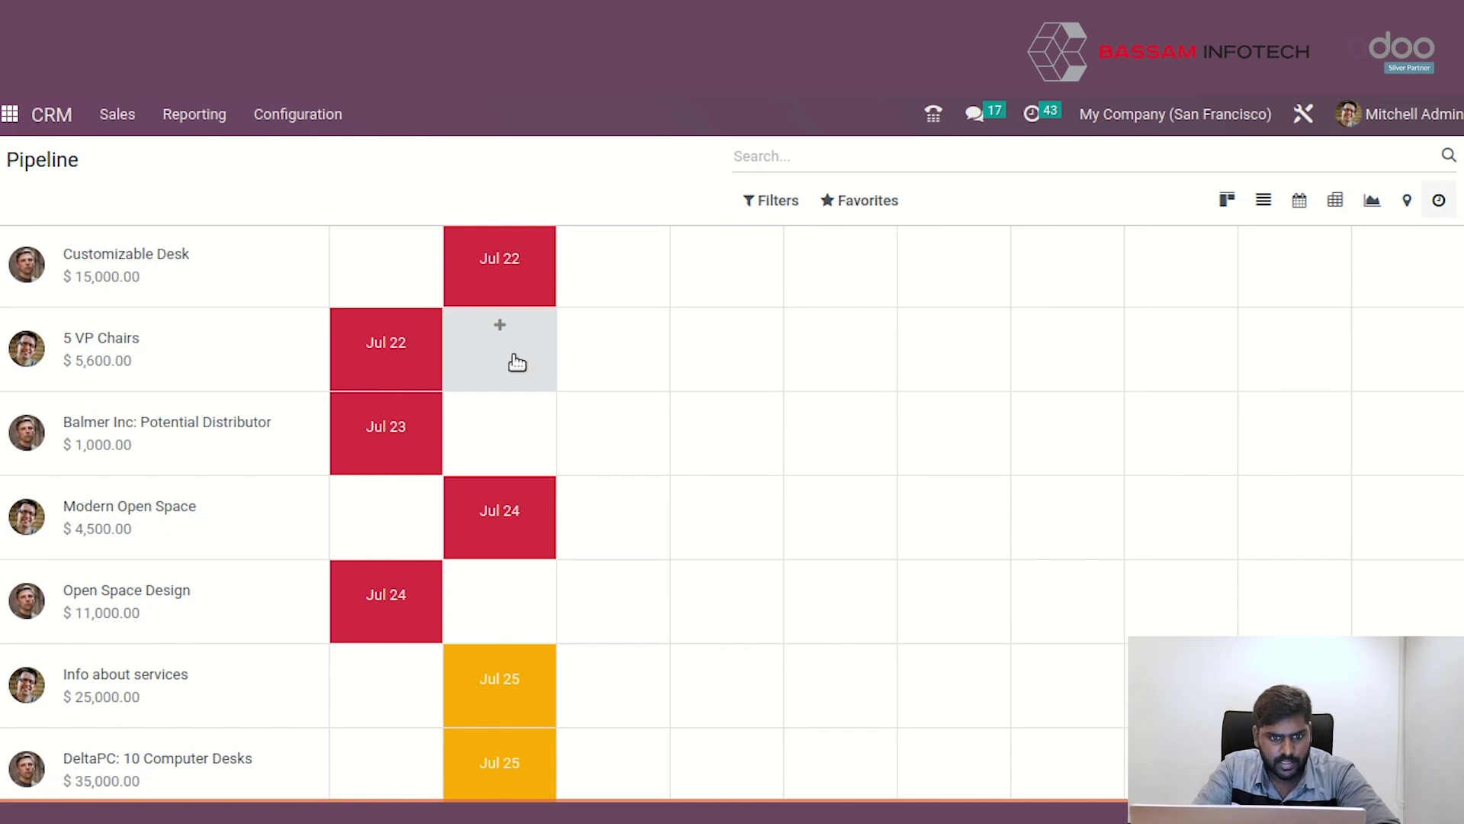
pyautogui.click(517, 362)
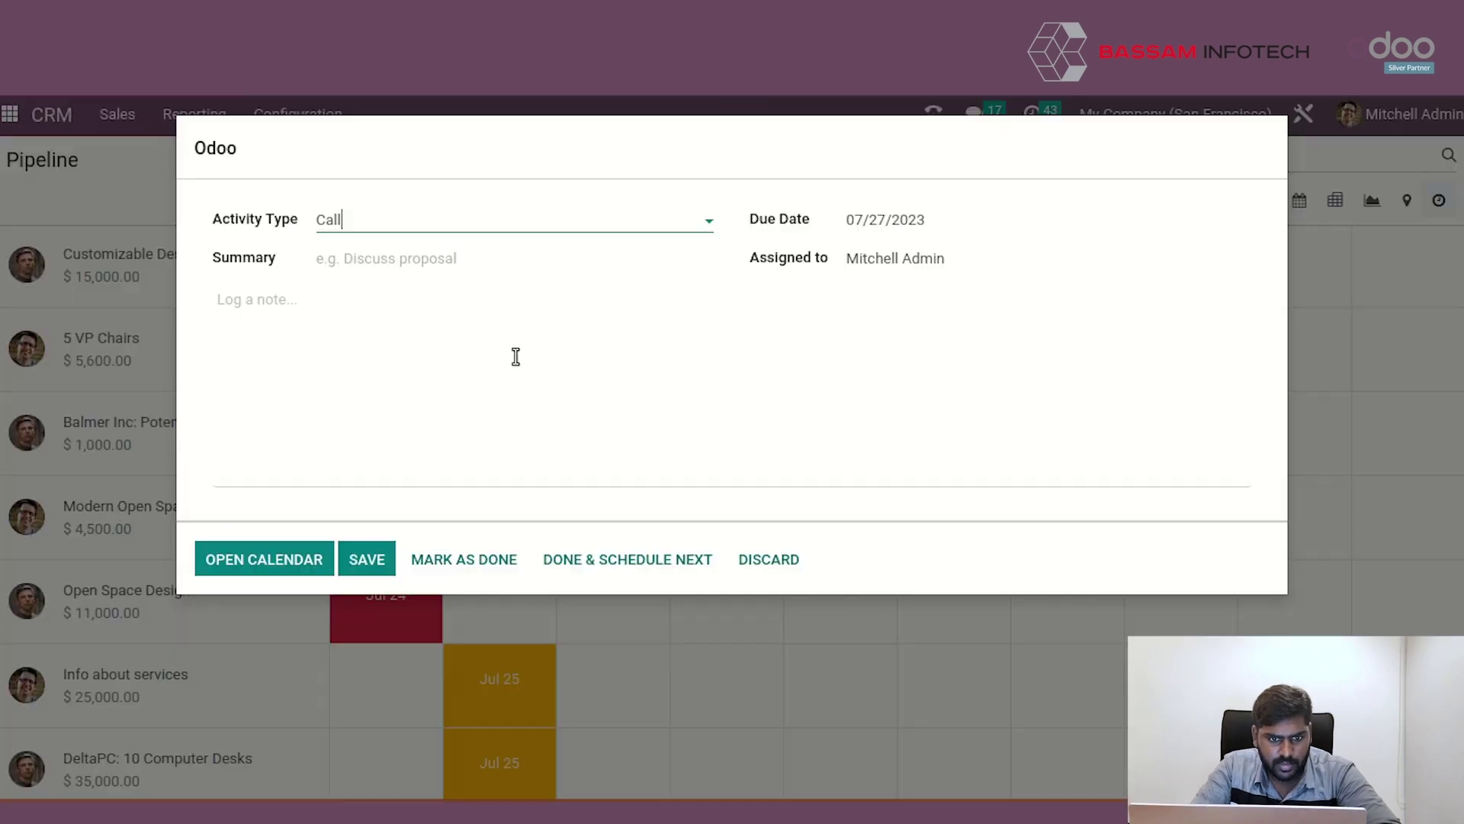
pyautogui.click(483, 219)
pyautogui.click(420, 260)
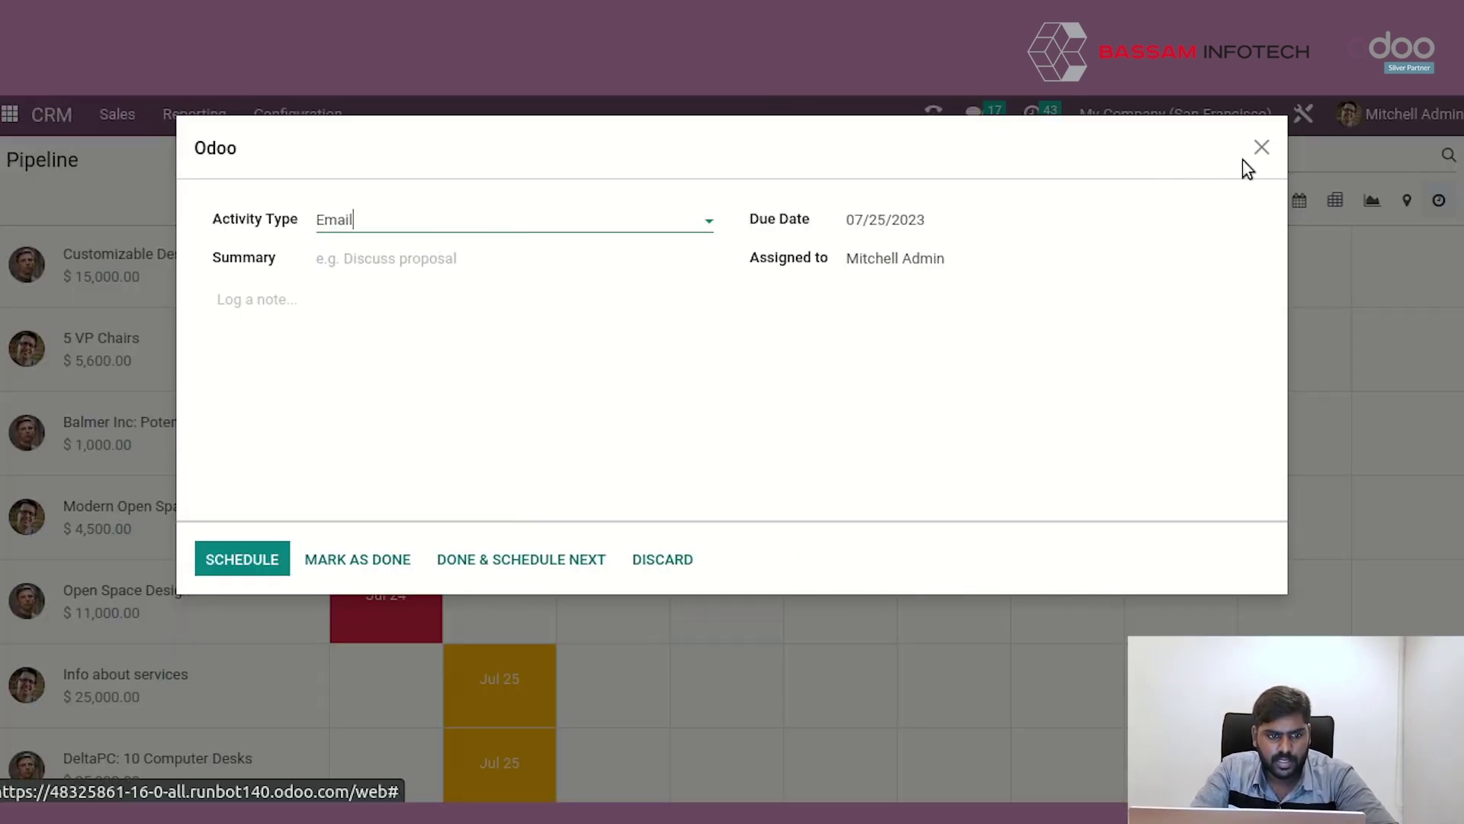
pyautogui.click(1258, 147)
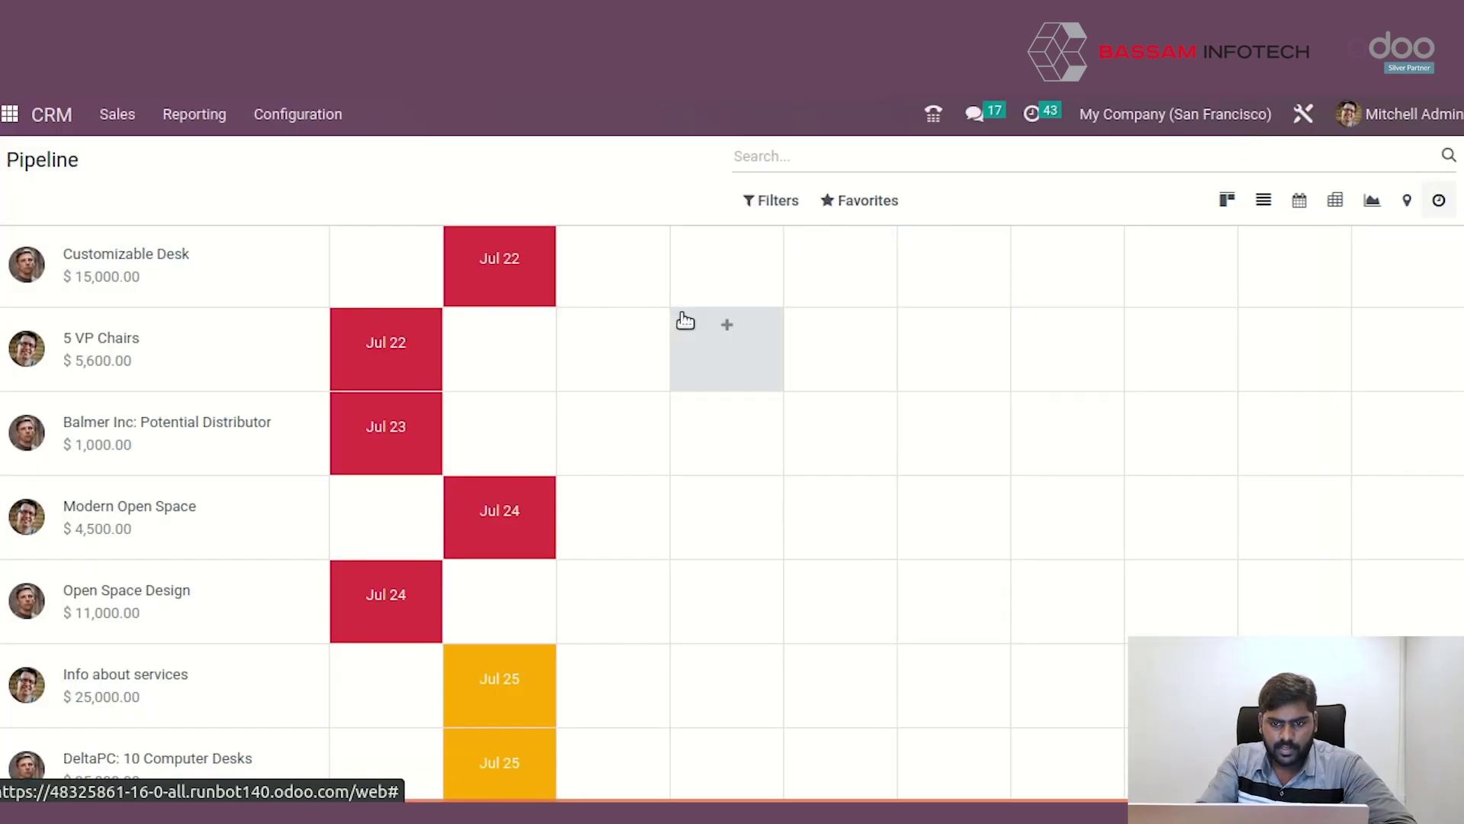
pyautogui.scroll(3, 602, 356)
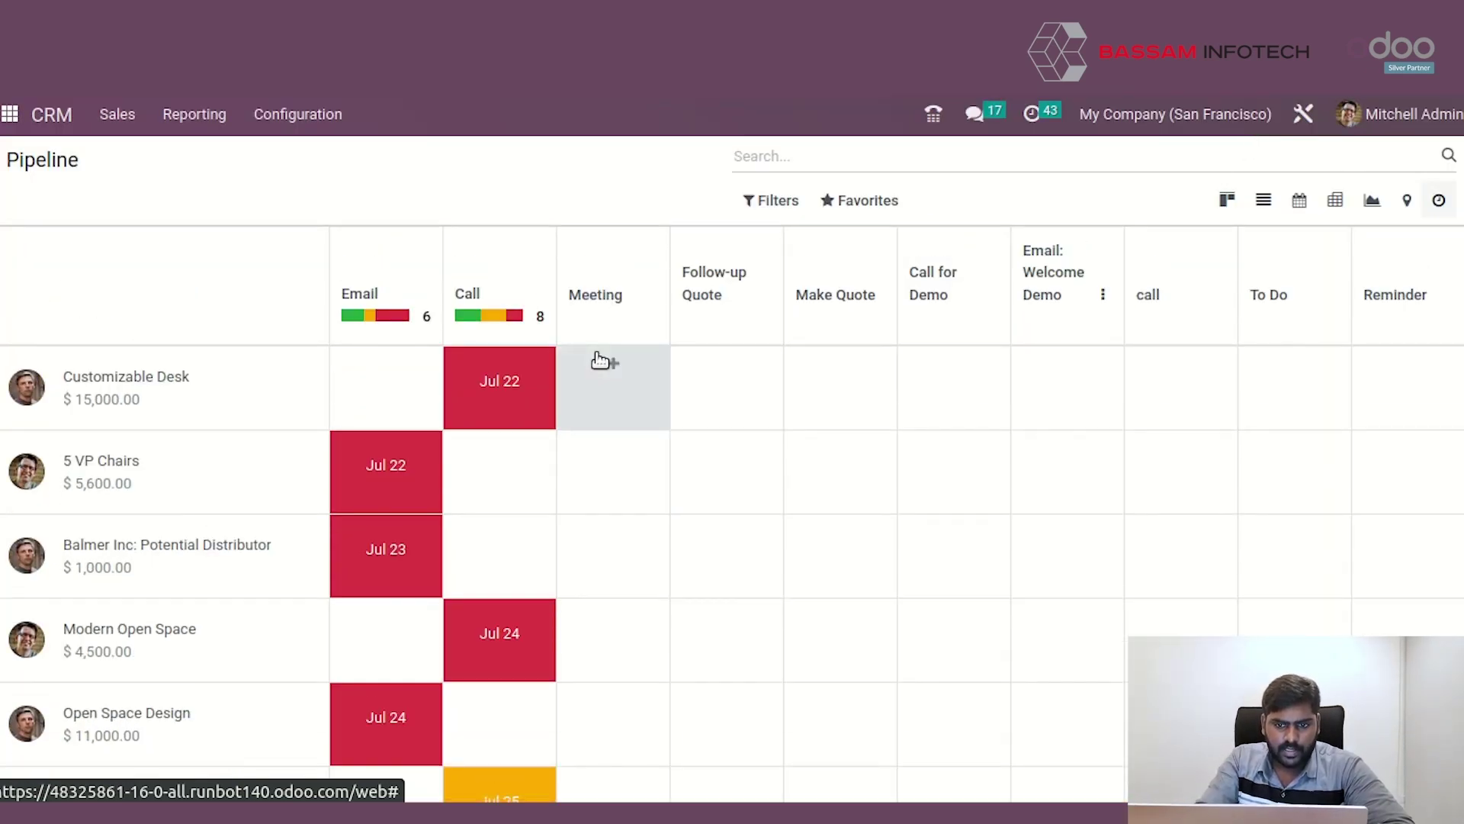
pyautogui.click(370, 412)
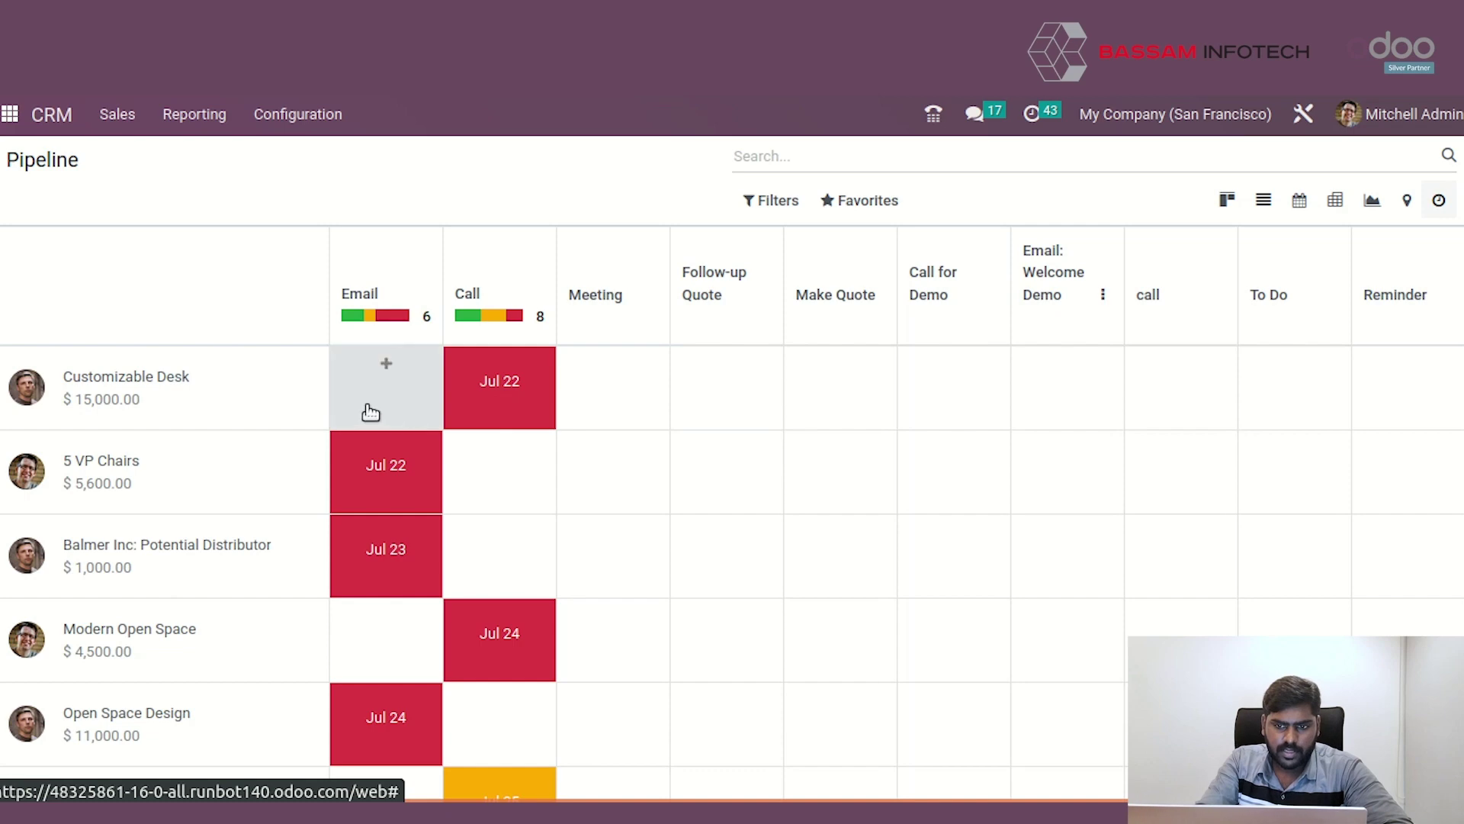
pyautogui.scroll(-2, 373, 457)
pyautogui.scroll(-5, 376, 490)
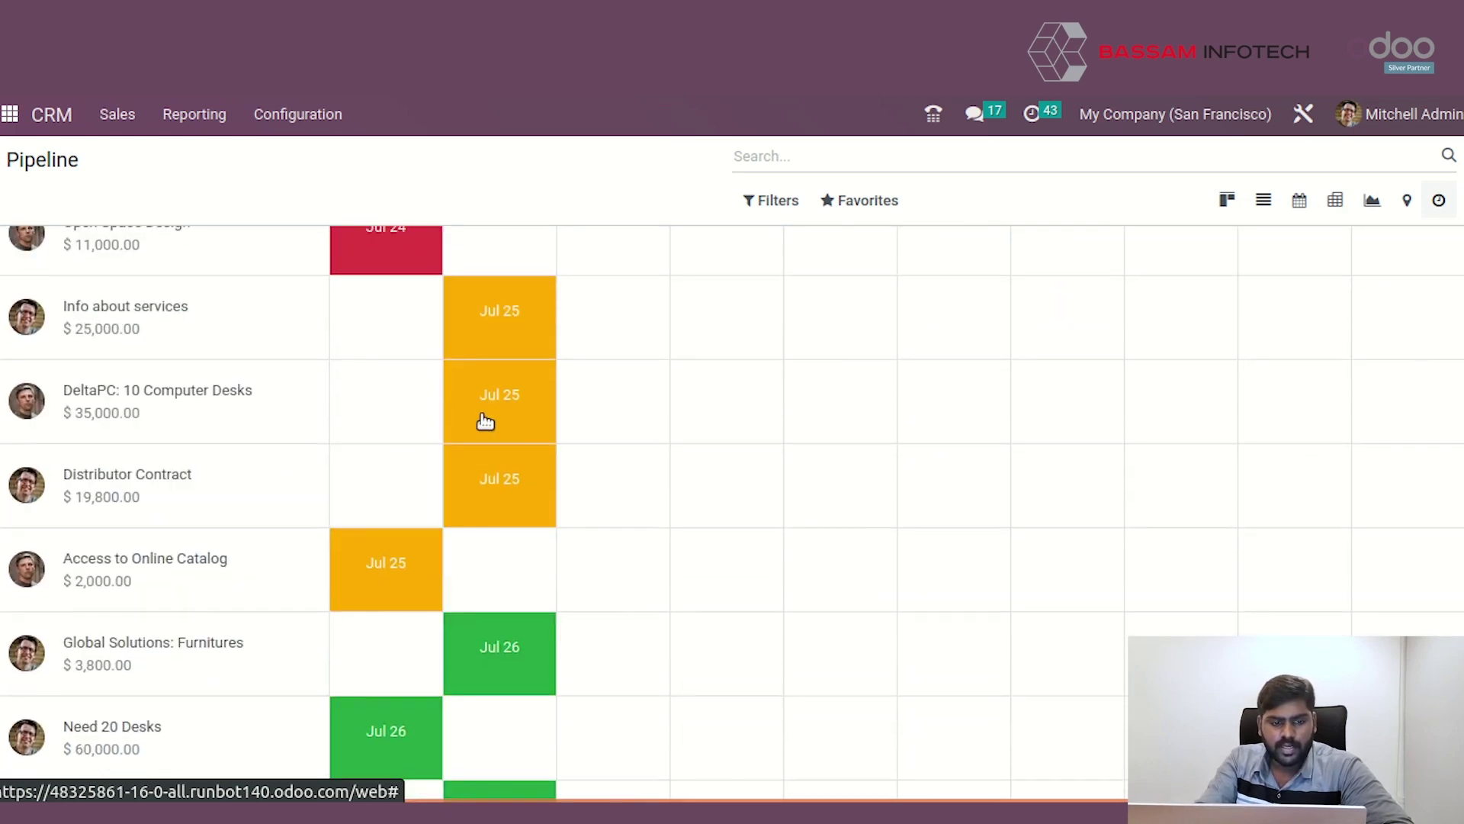
pyautogui.click(486, 501)
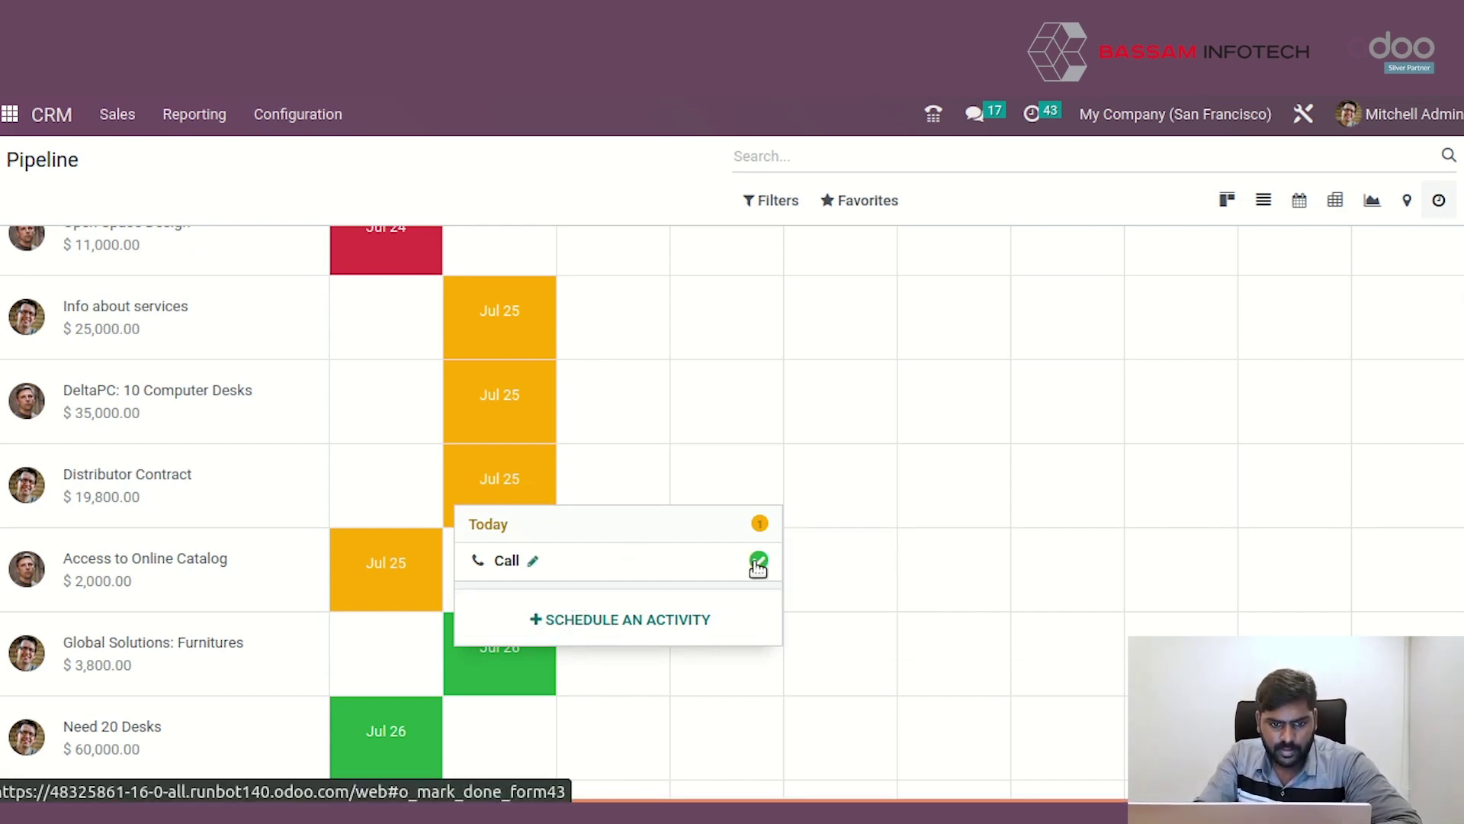
pyautogui.click(488, 476)
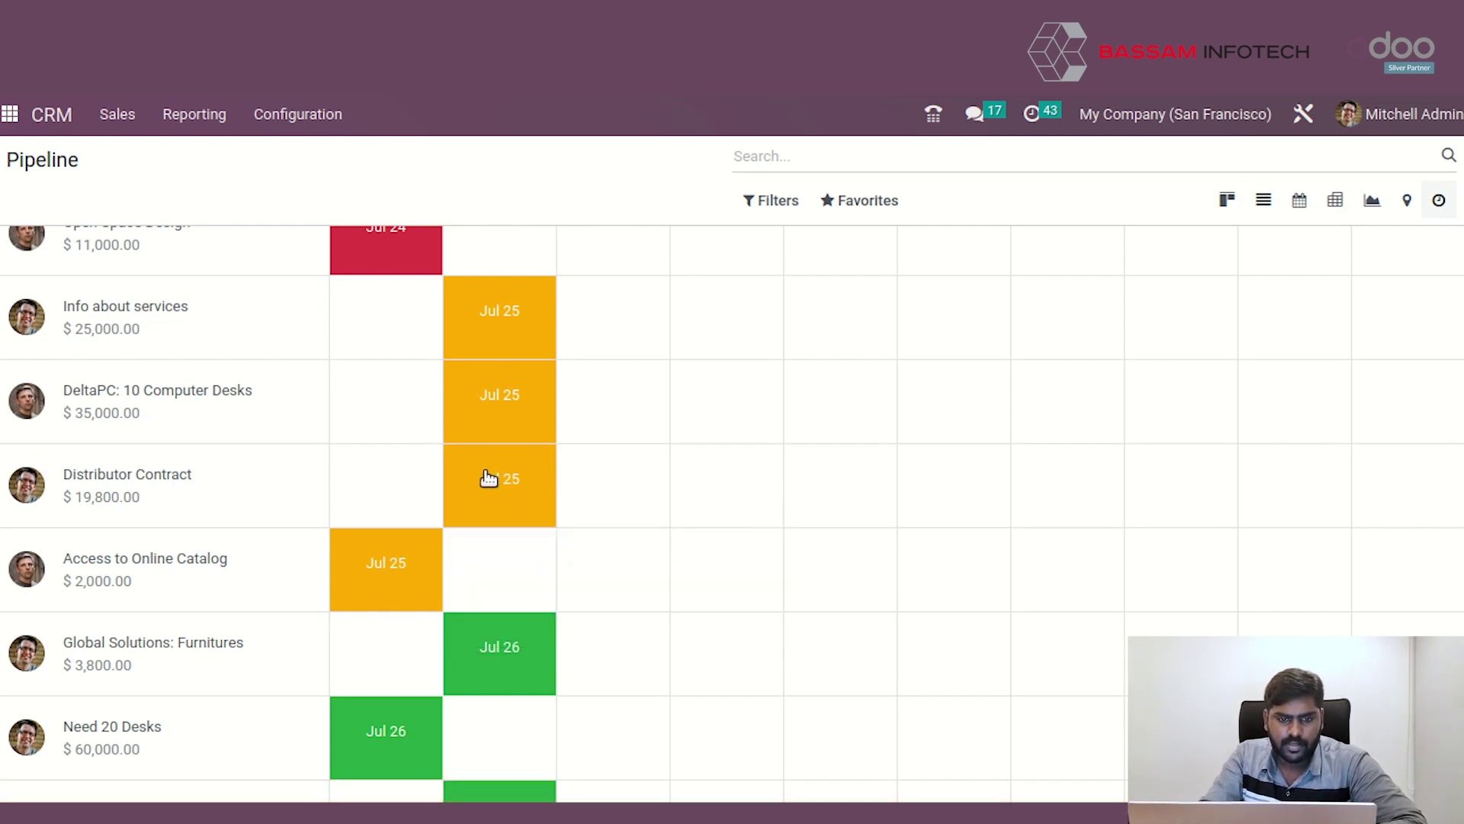
pyautogui.scroll(3, 1137, 435)
pyautogui.scroll(3, 1166, 408)
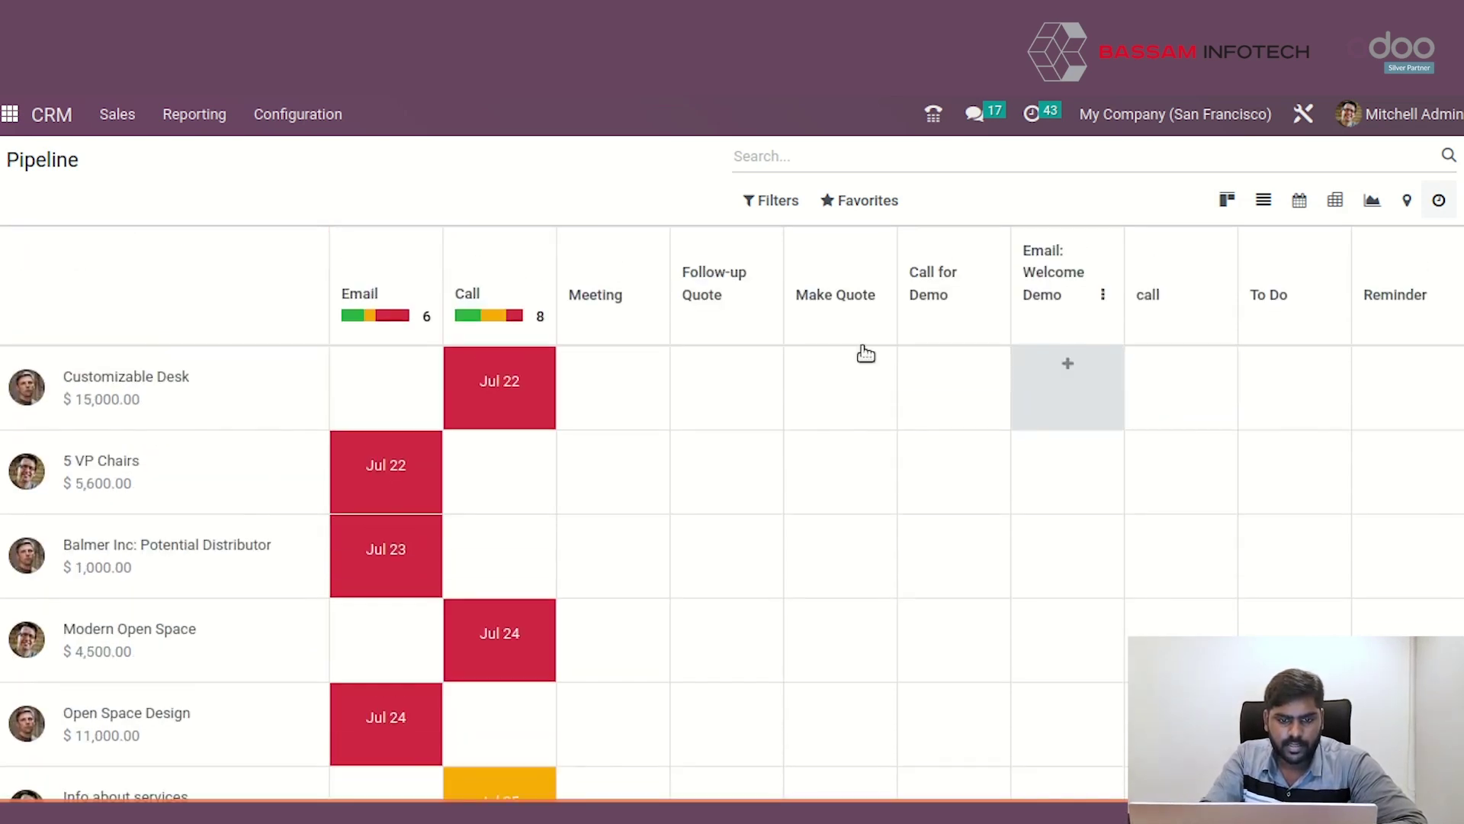
pyautogui.click(51, 115)
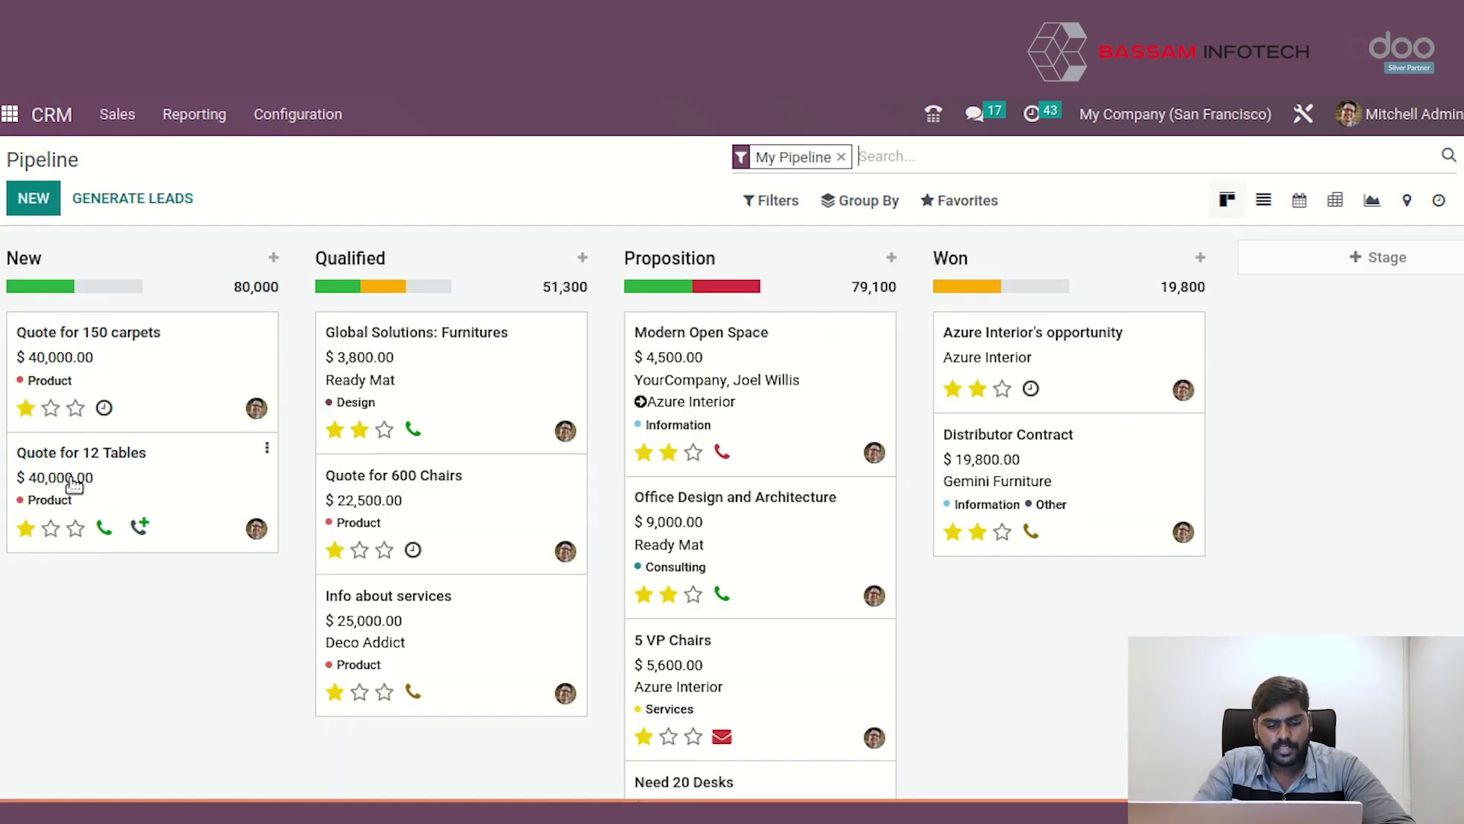
# Drag Quote for 12 Tables toward Qualified, then back into New
pyautogui.moveTo(64, 476)
pyautogui.mouseDown()
pyautogui.moveTo(390, 529)
pyautogui.moveTo(397, 511)
pyautogui.mouseUp()
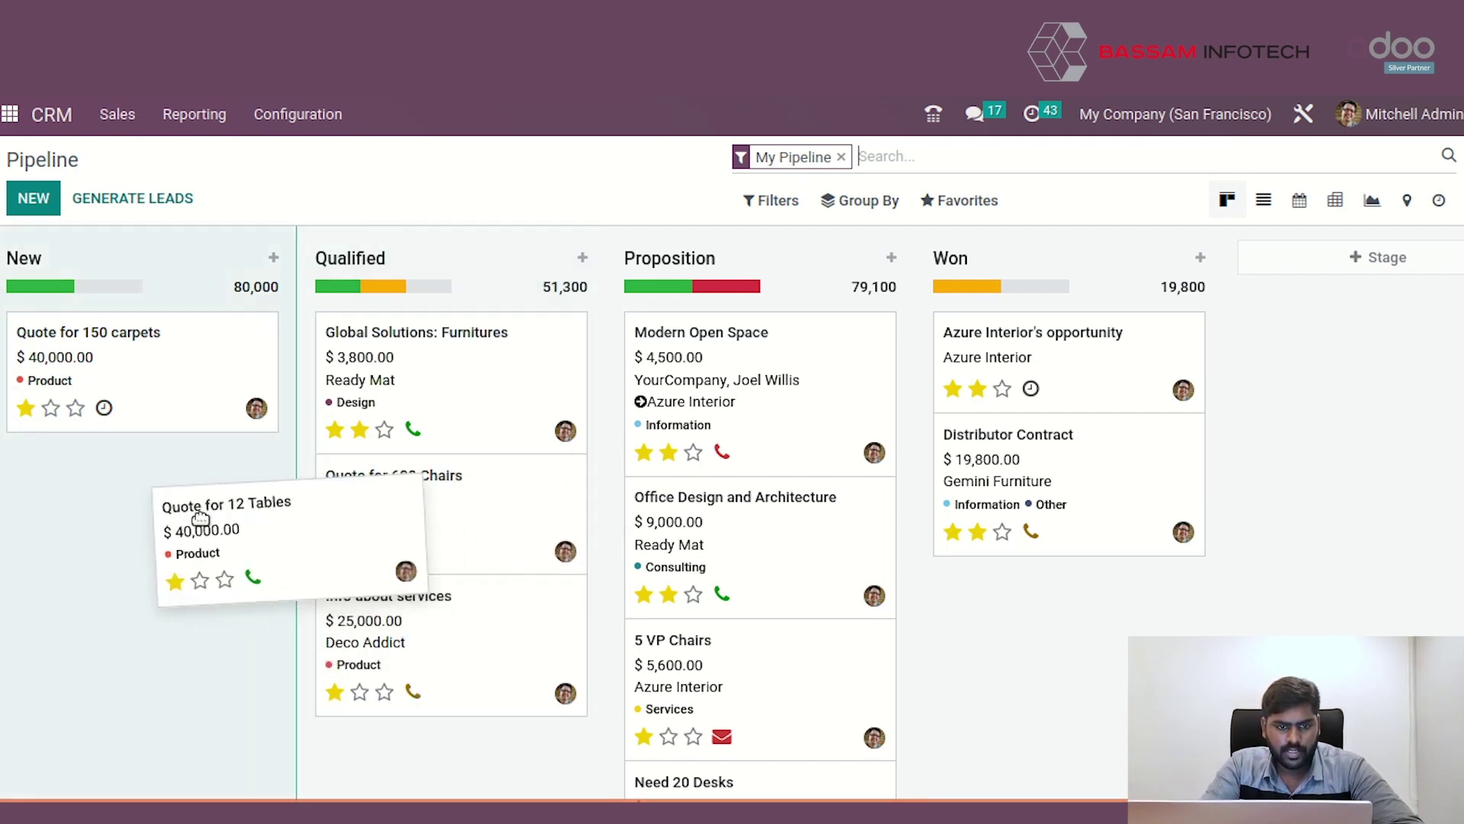
pyautogui.moveTo(397, 510); pyautogui.dragTo(97, 504)
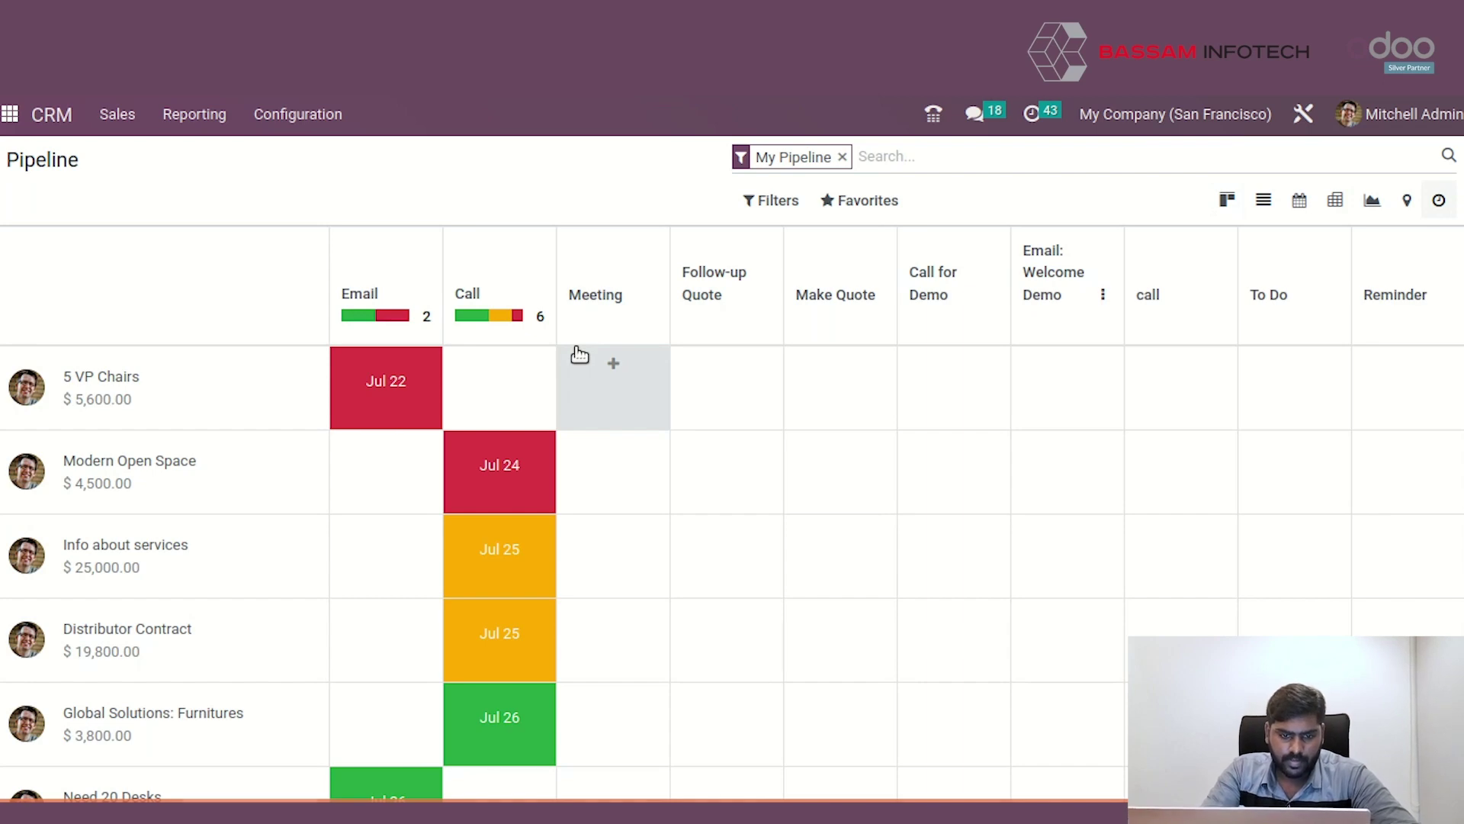
# Draft an Email activity for 5 VP Chairs, then discard it unsaved
pyautogui.moveTo(500, 387)
pyautogui.click(500, 374)
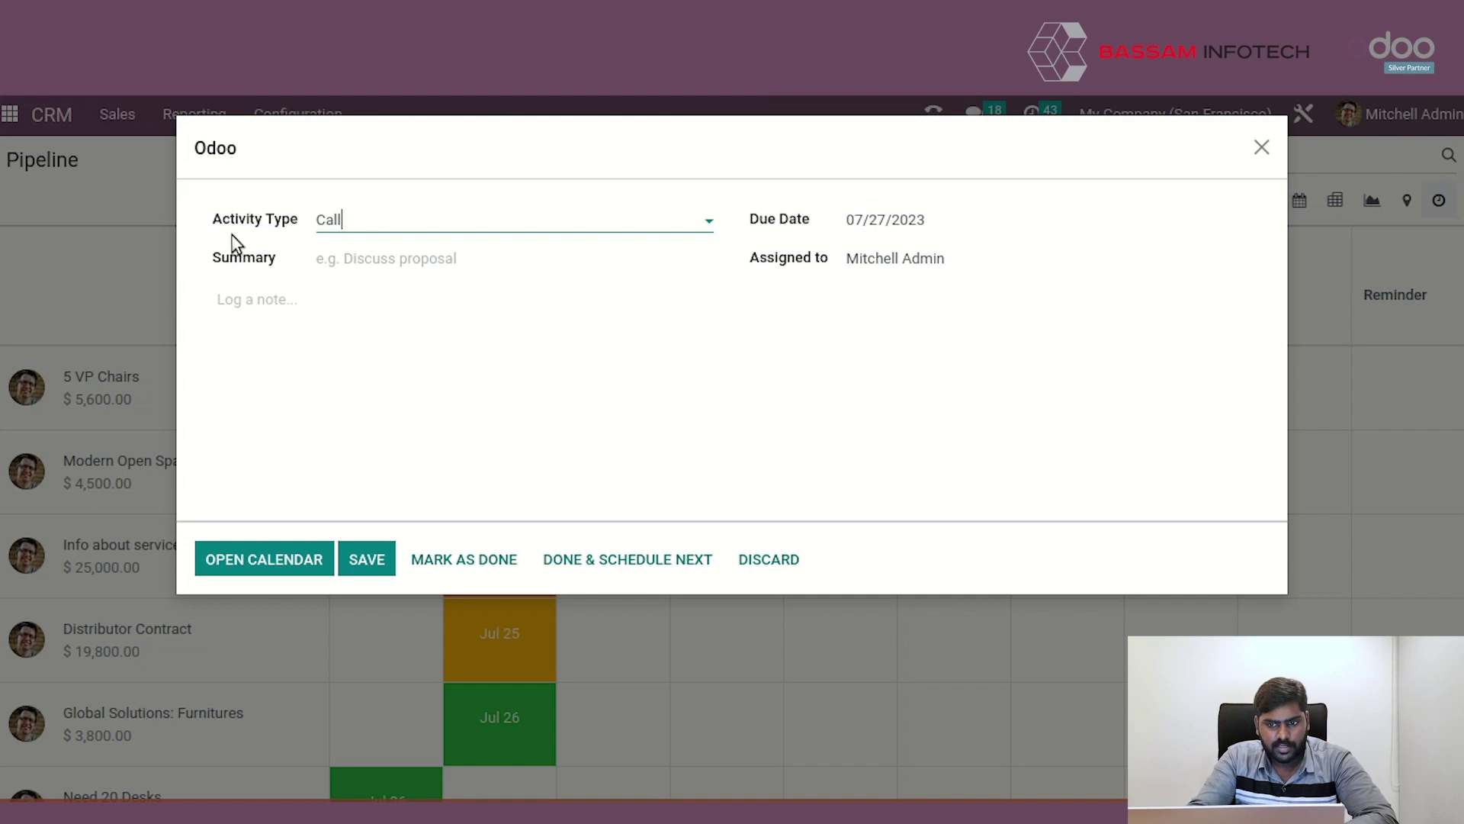
pyautogui.click(371, 219)
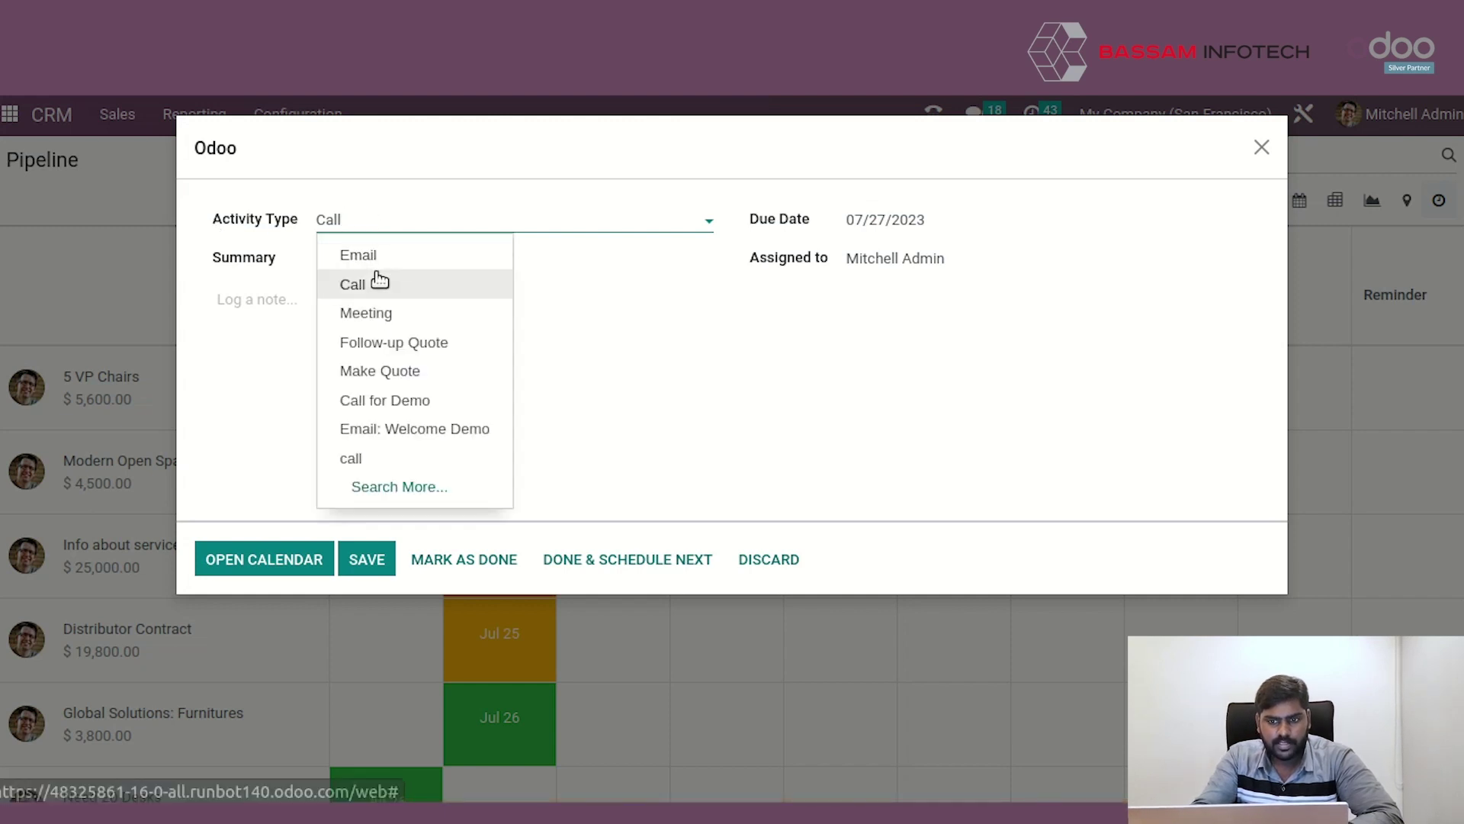
pyautogui.click(368, 255)
pyautogui.click(215, 379)
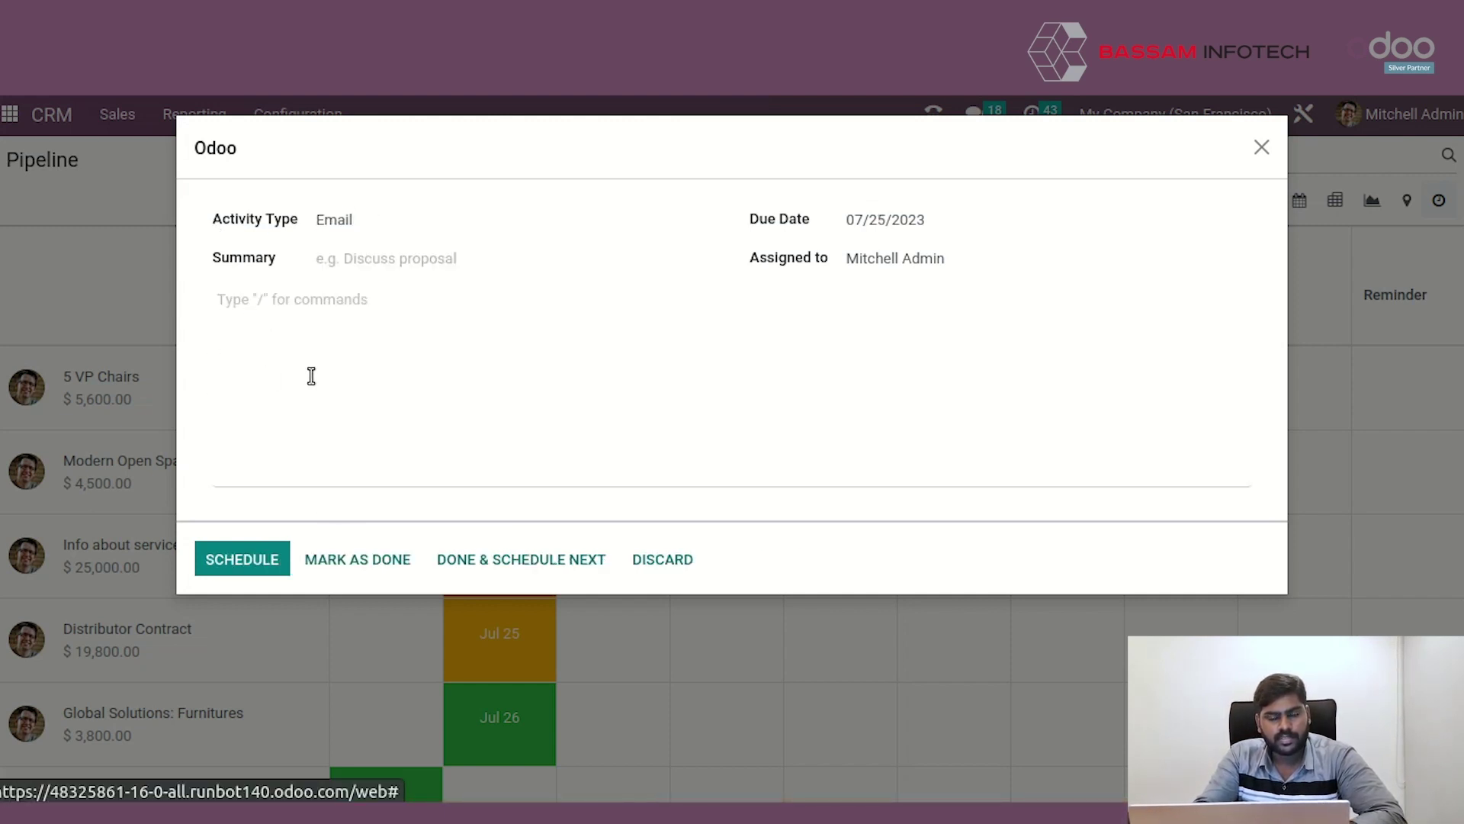
pyautogui.click(661, 559)
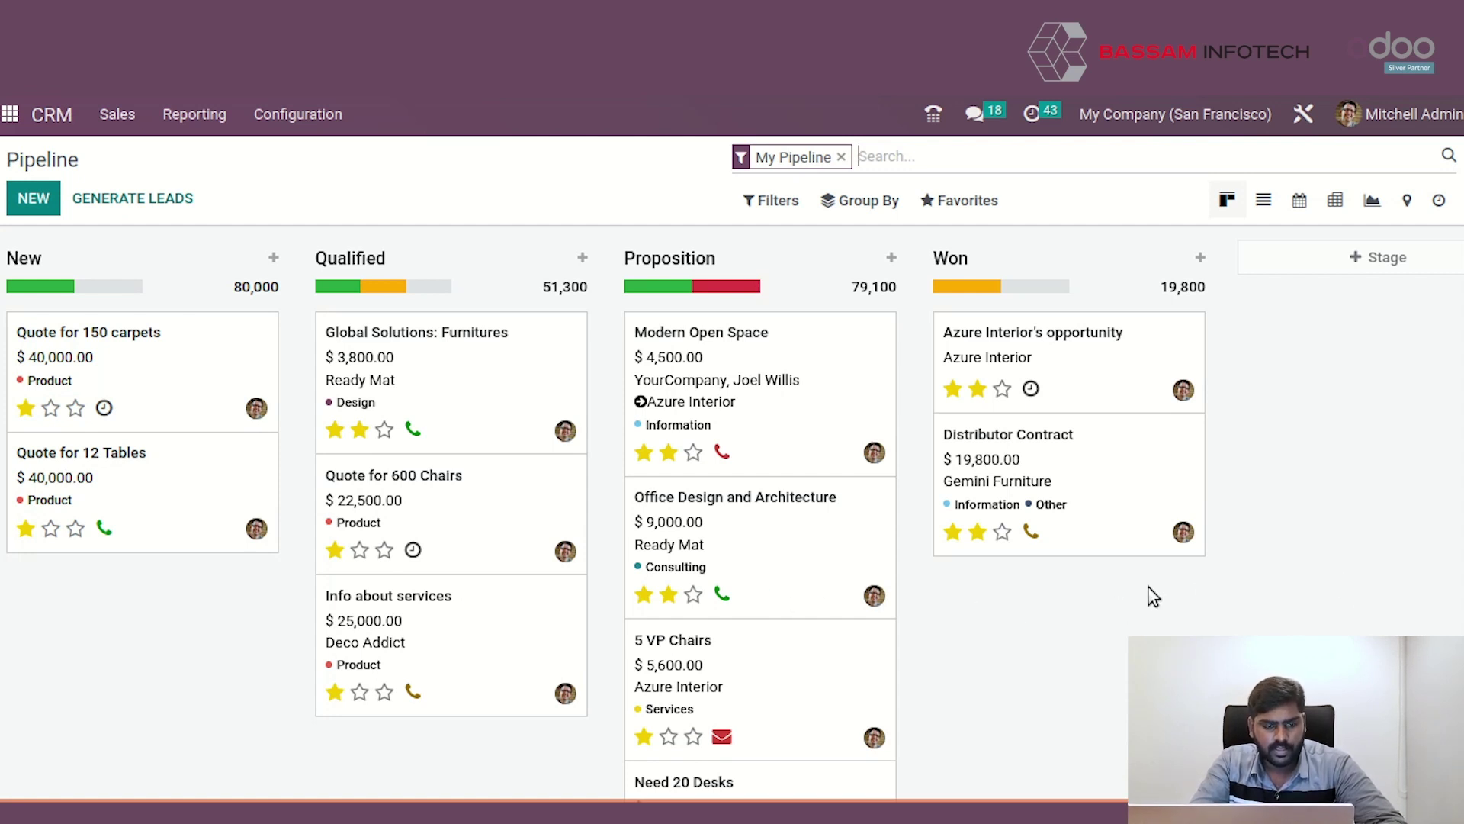
pyautogui.moveTo(141, 490)
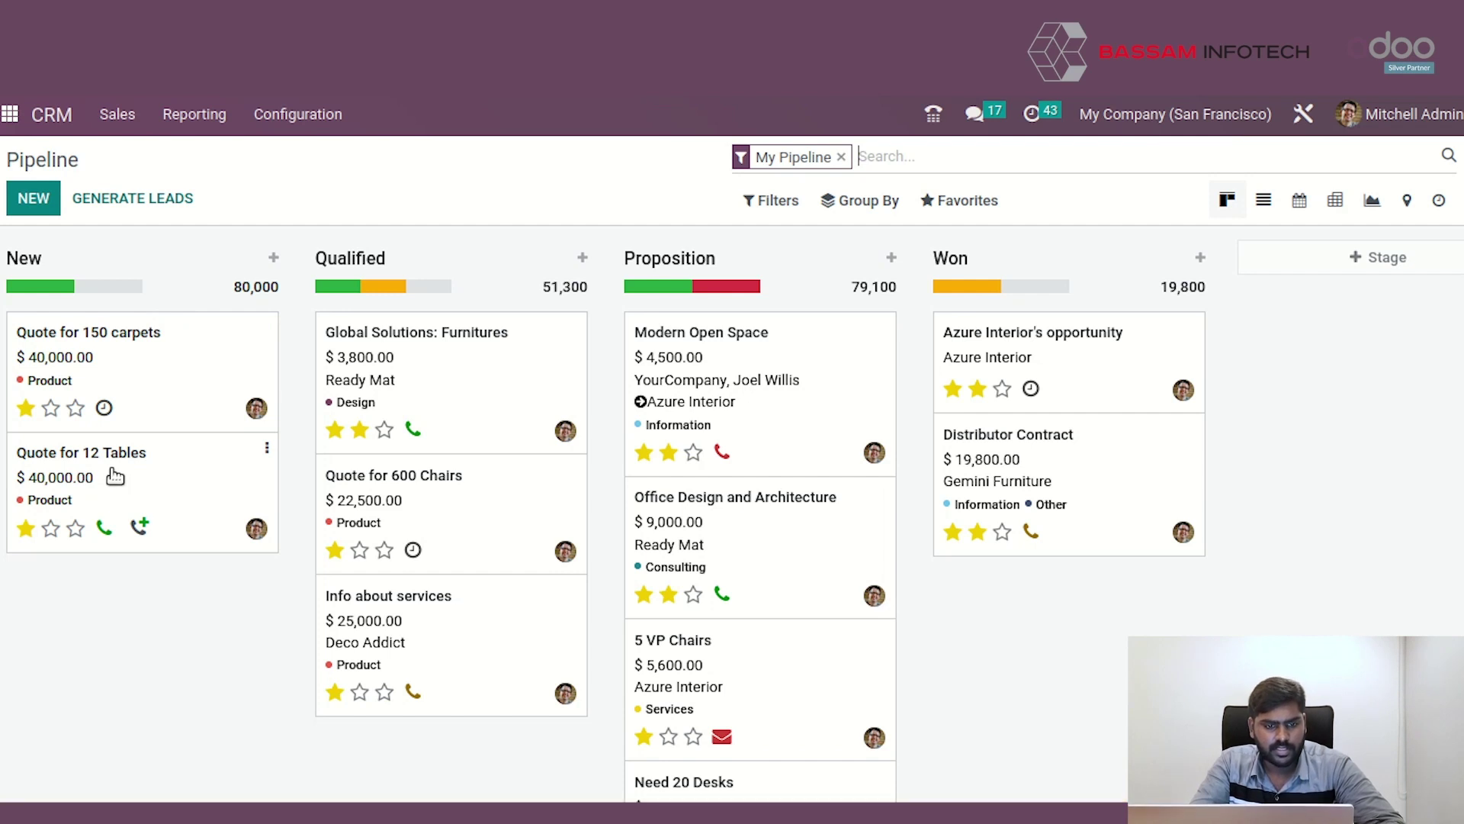
# Move Quote for 12 Tables from New into Qualified, bringing Qualified to 91,300
pyautogui.moveTo(114, 476); pyautogui.dragTo(366, 515)
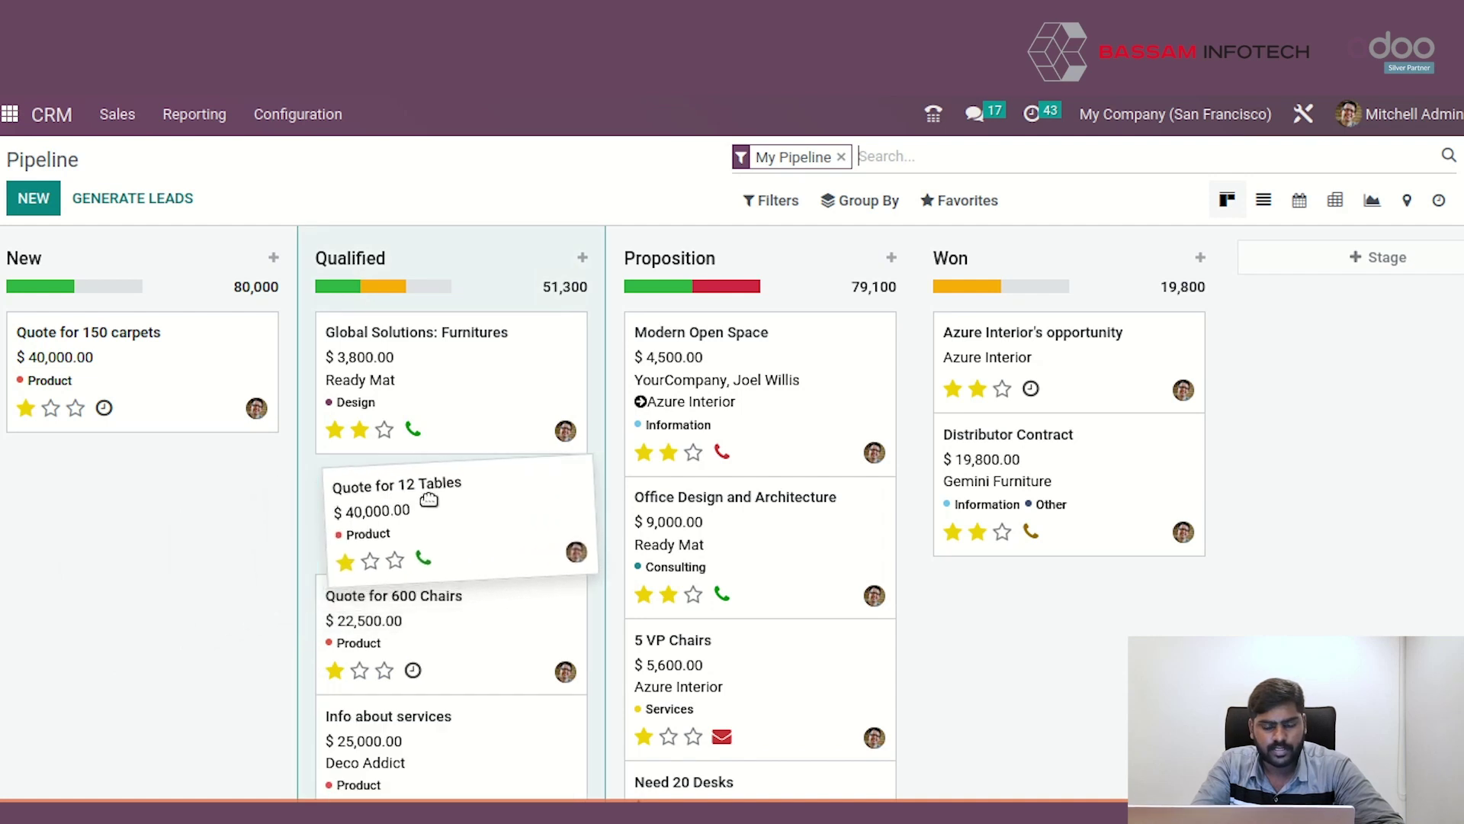
pyautogui.moveTo(366, 515); pyautogui.dragTo(425, 496)
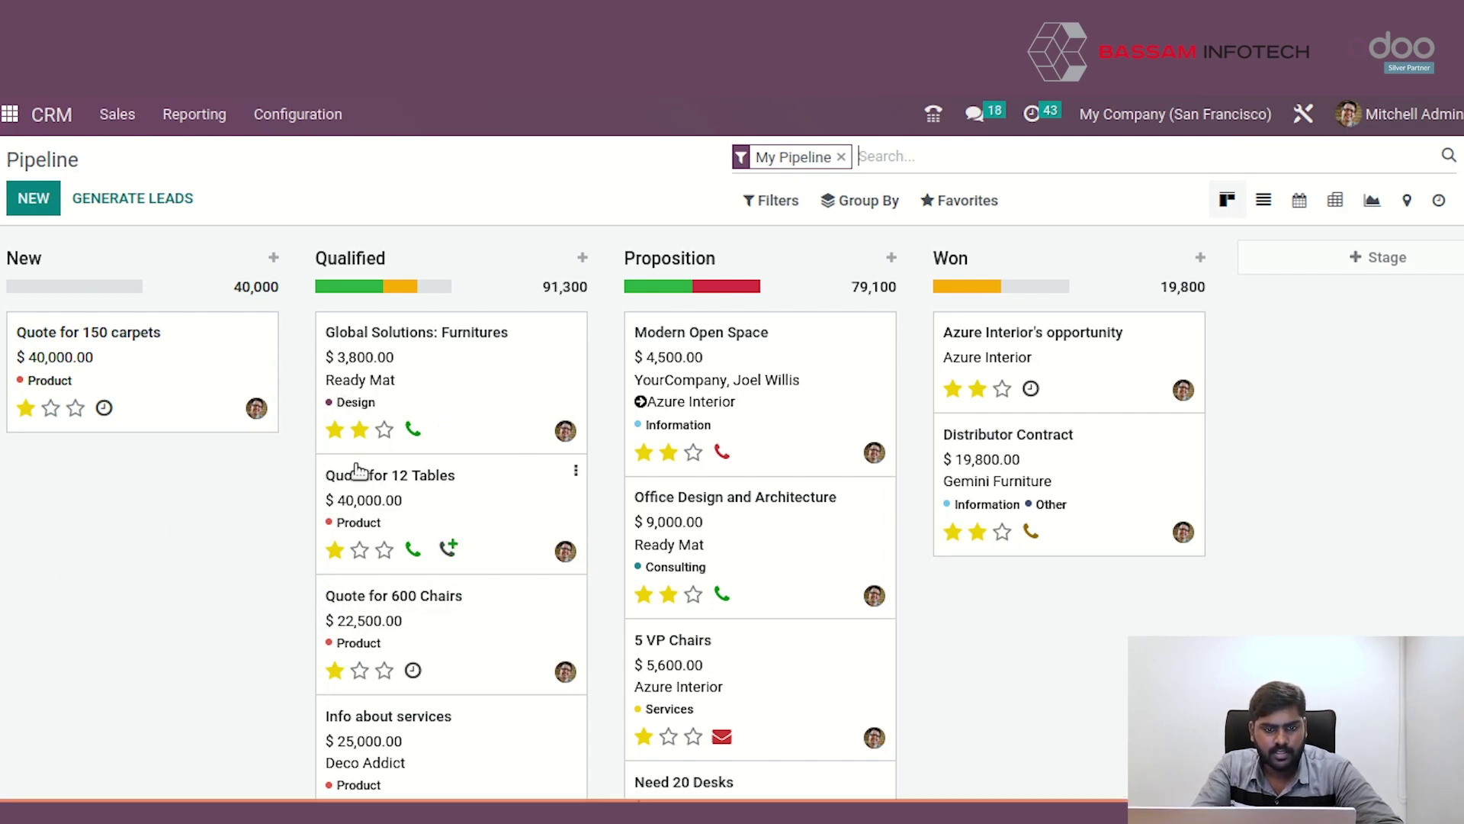
pyautogui.moveTo(450, 514)
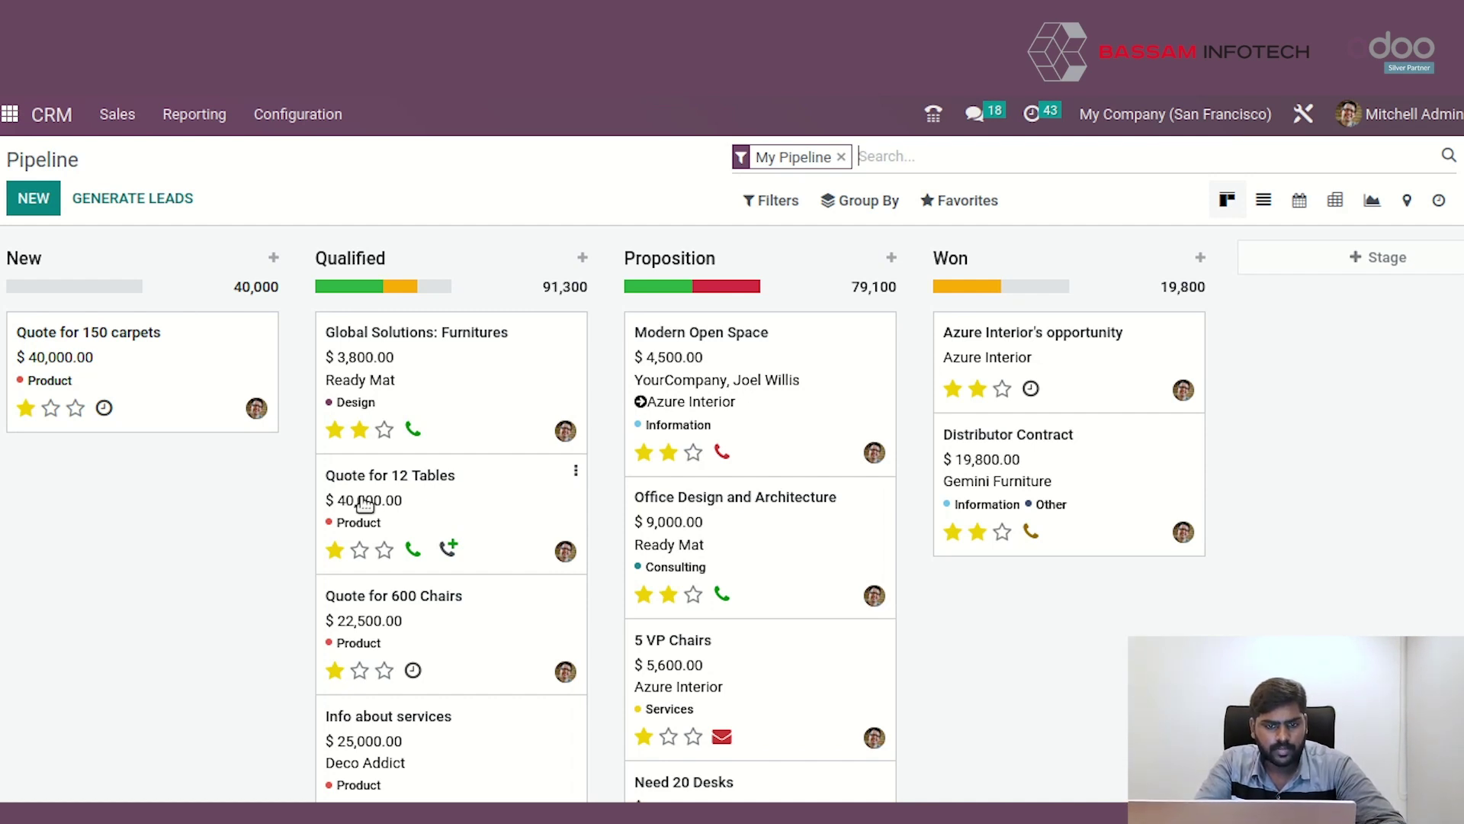
# Drag Quote for 12 Tables into Won, then back to New, leaving New at 80,000
pyautogui.moveTo(365, 505)
pyautogui.mouseDown()
pyautogui.moveTo(635, 507)
pyautogui.moveTo(1021, 601)
pyautogui.mouseUp()
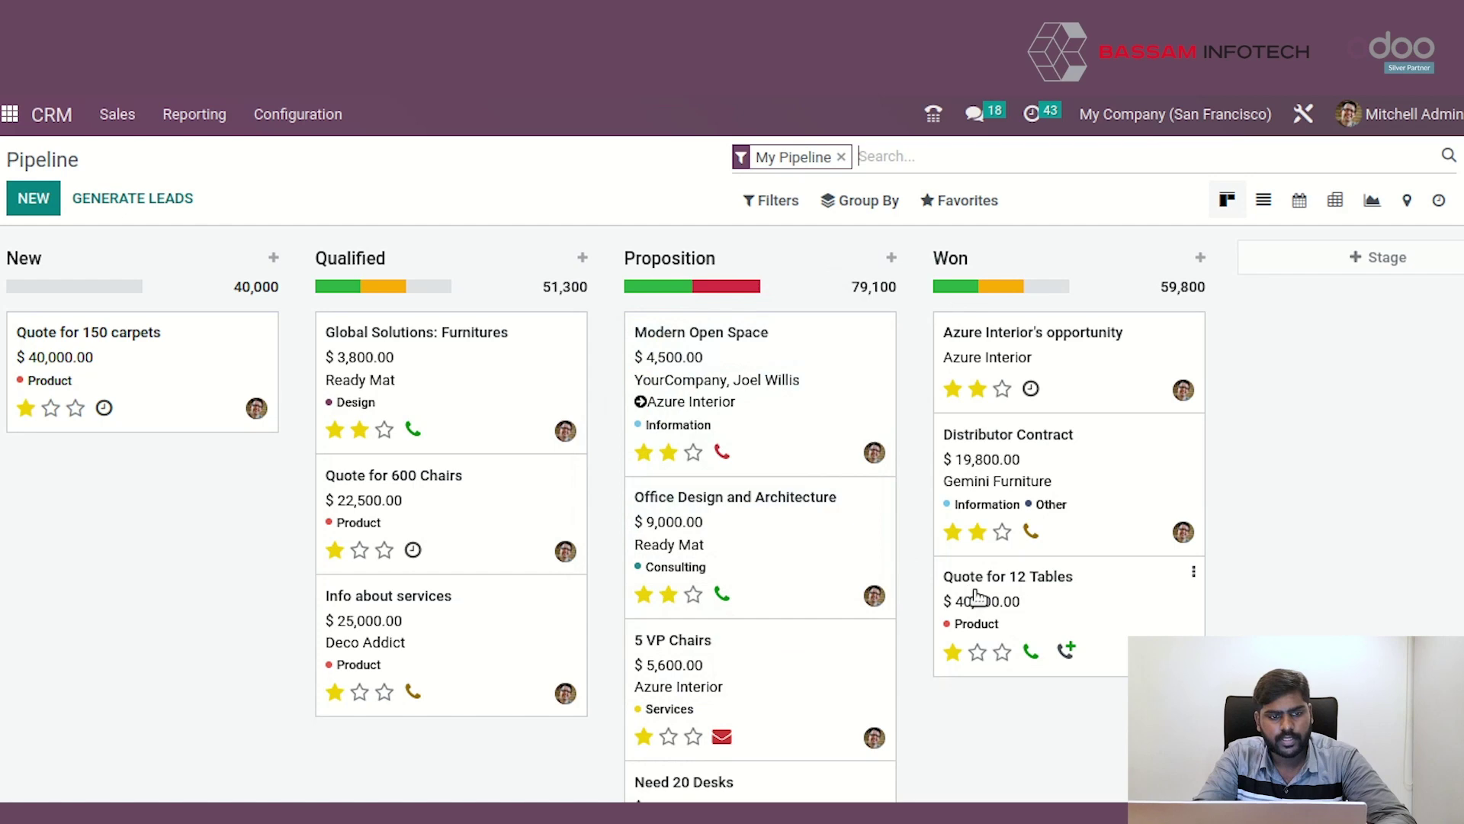
pyautogui.moveTo(977, 597); pyautogui.dragTo(67, 414)
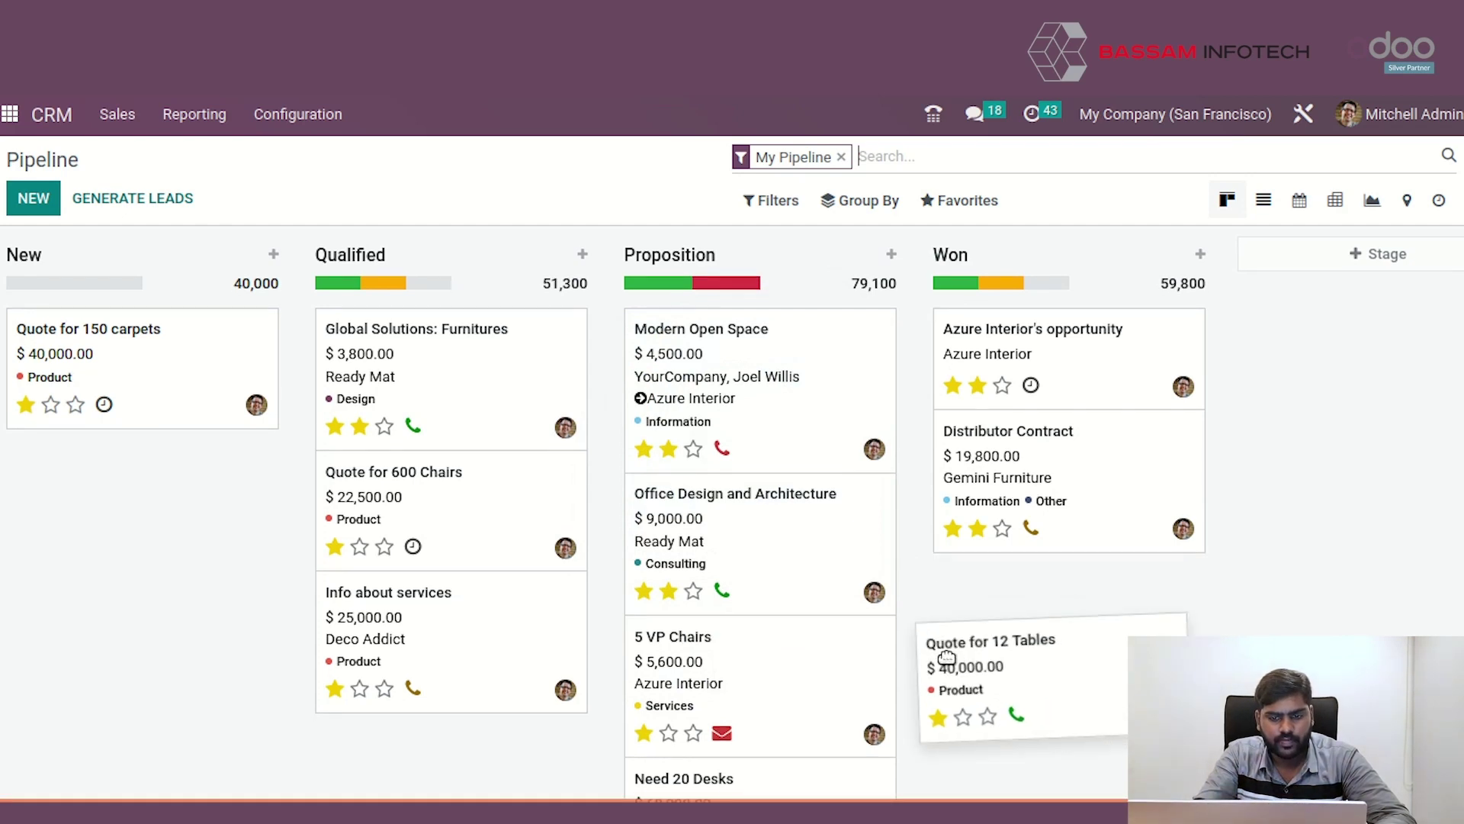
pyautogui.moveTo(759, 538)
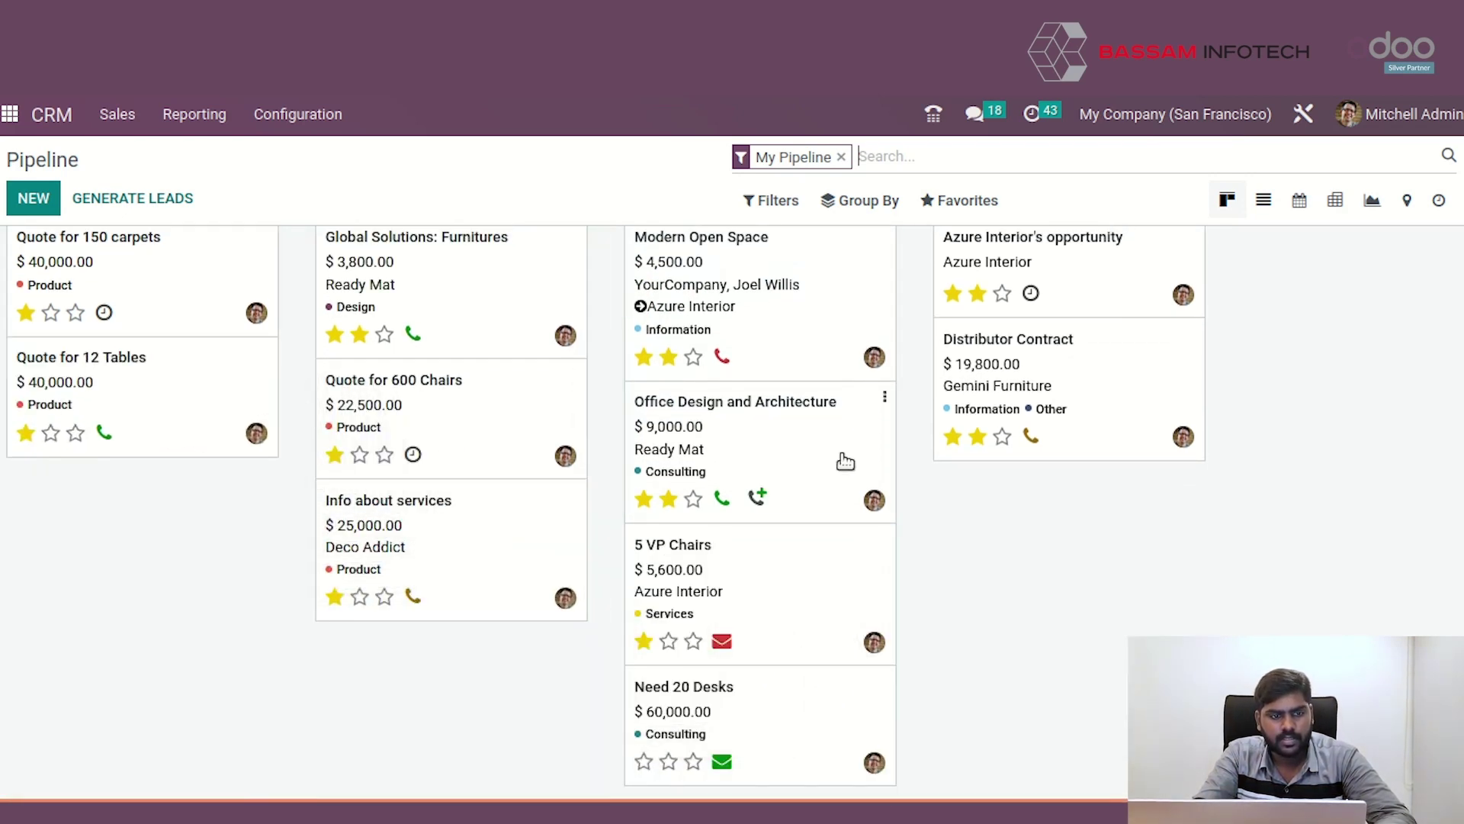
pyautogui.scroll(2, 850, 462)
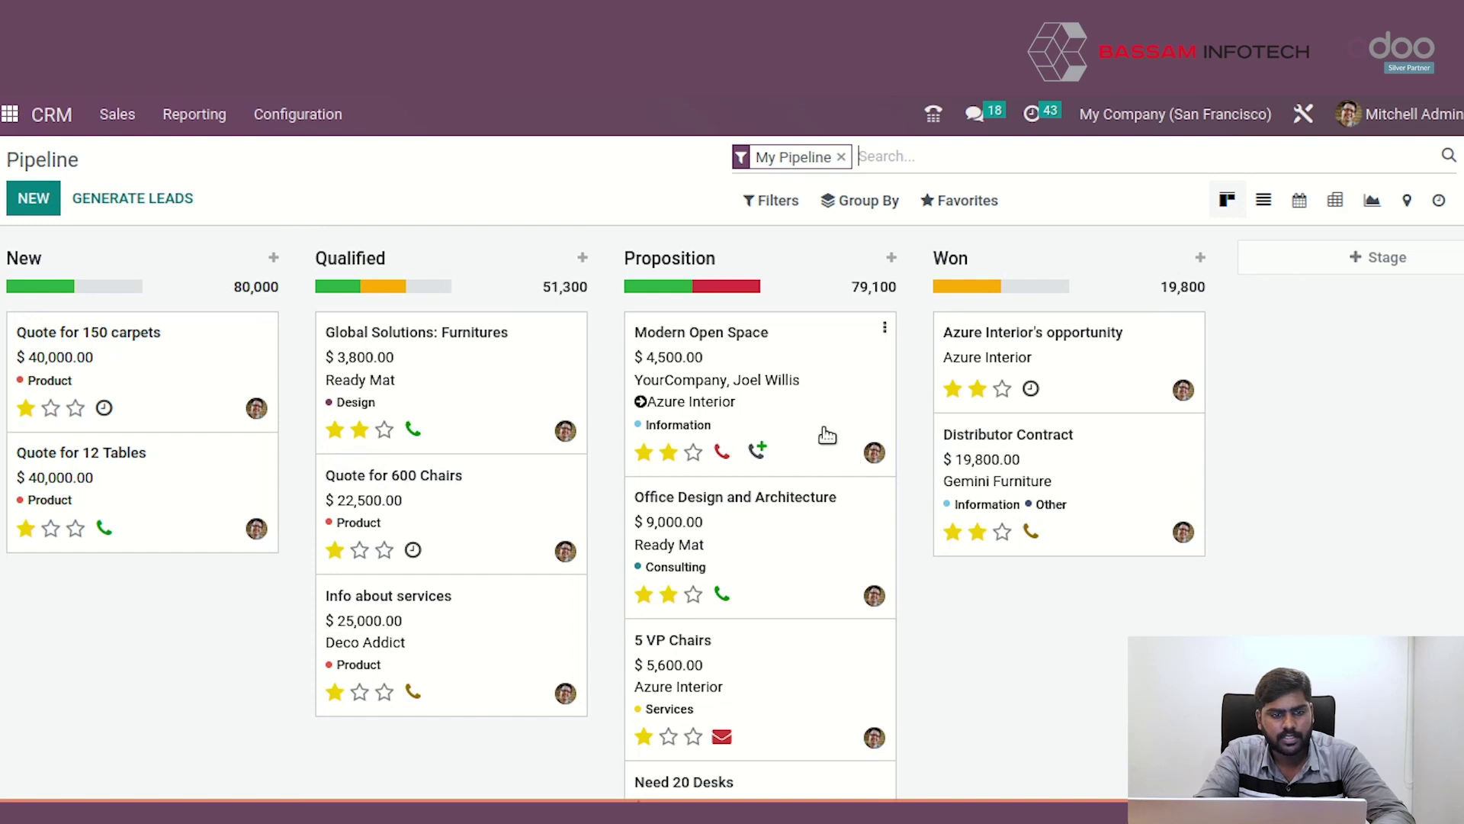